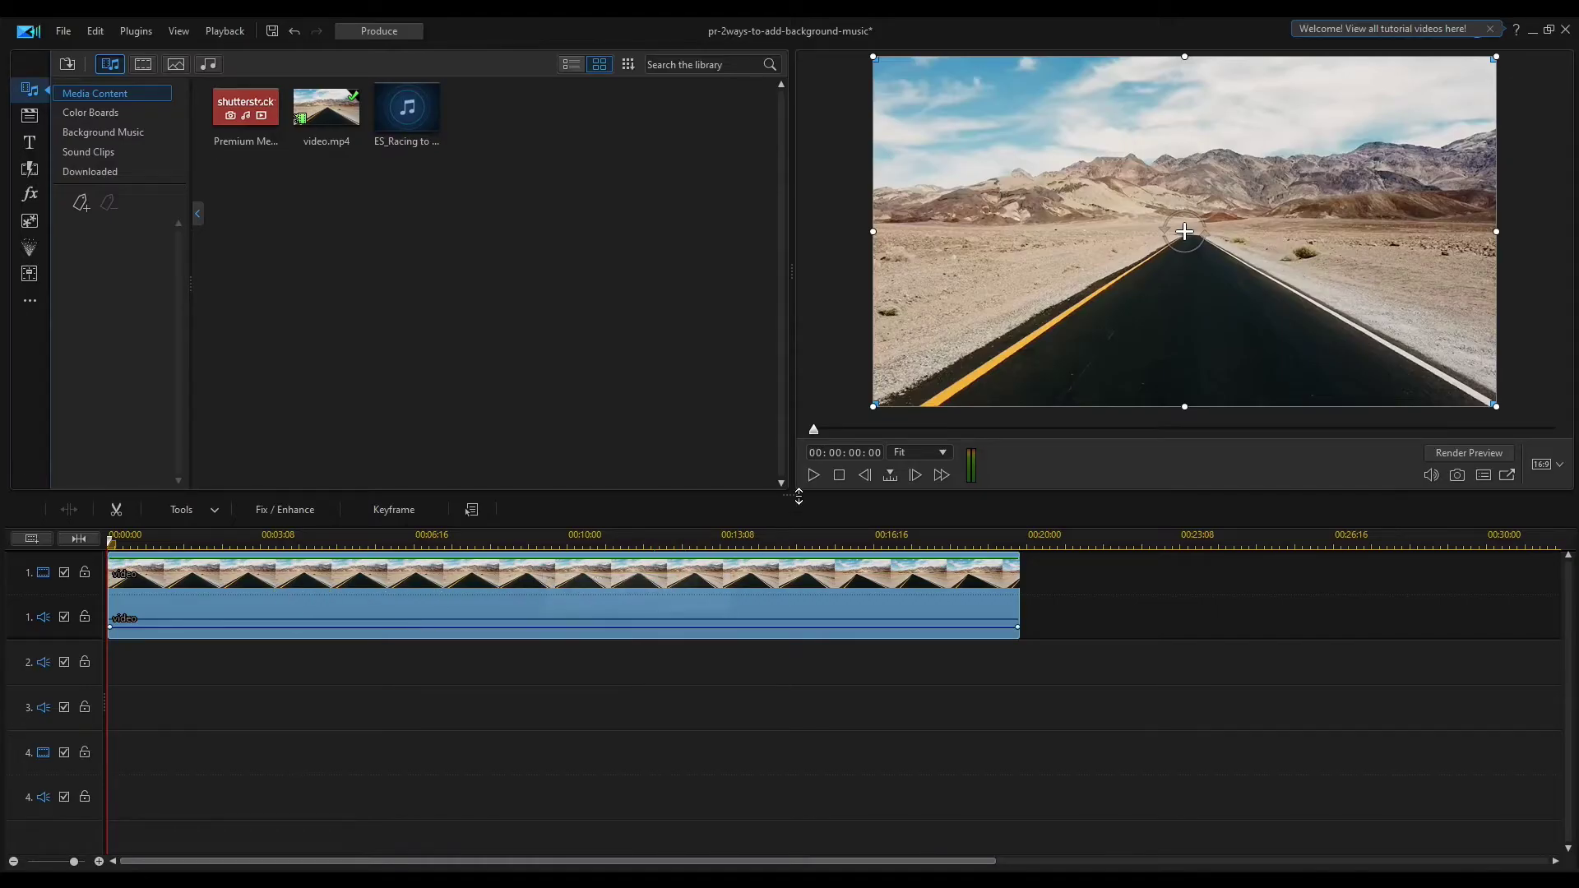
Play the video.mp4 desert road clip in the preview window.
{"action": "left_click", "coordinate": [814, 474]}
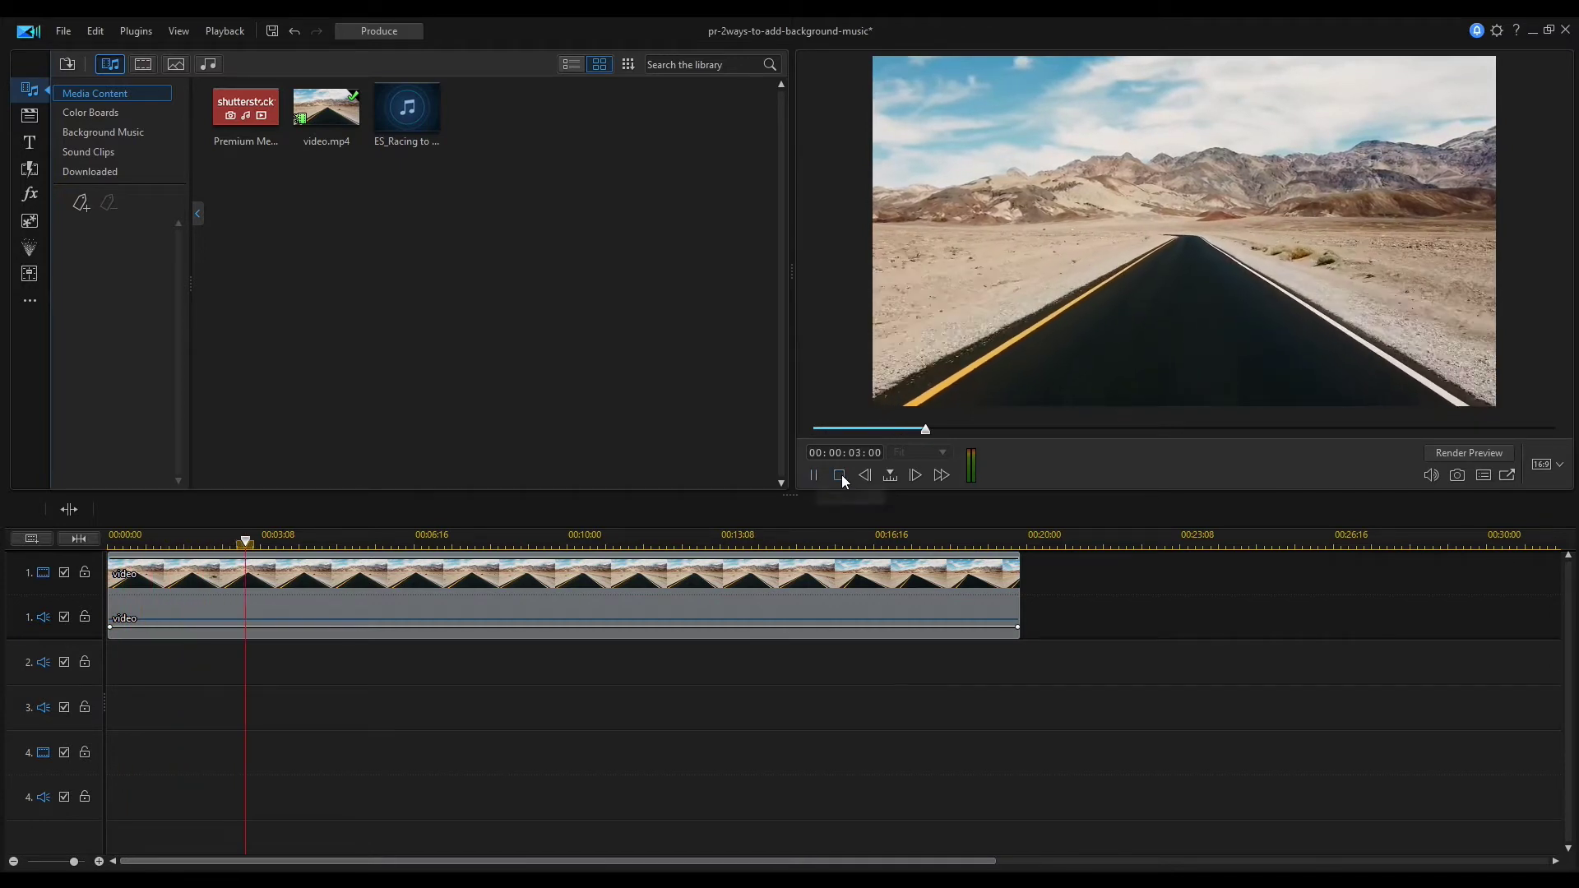
Unlink the original audio from the video.mp4 clip and delete it from the audio track.
{"action": "left_click", "coordinate": [841, 476]}
{"action": "left_click", "coordinate": [371, 609]}
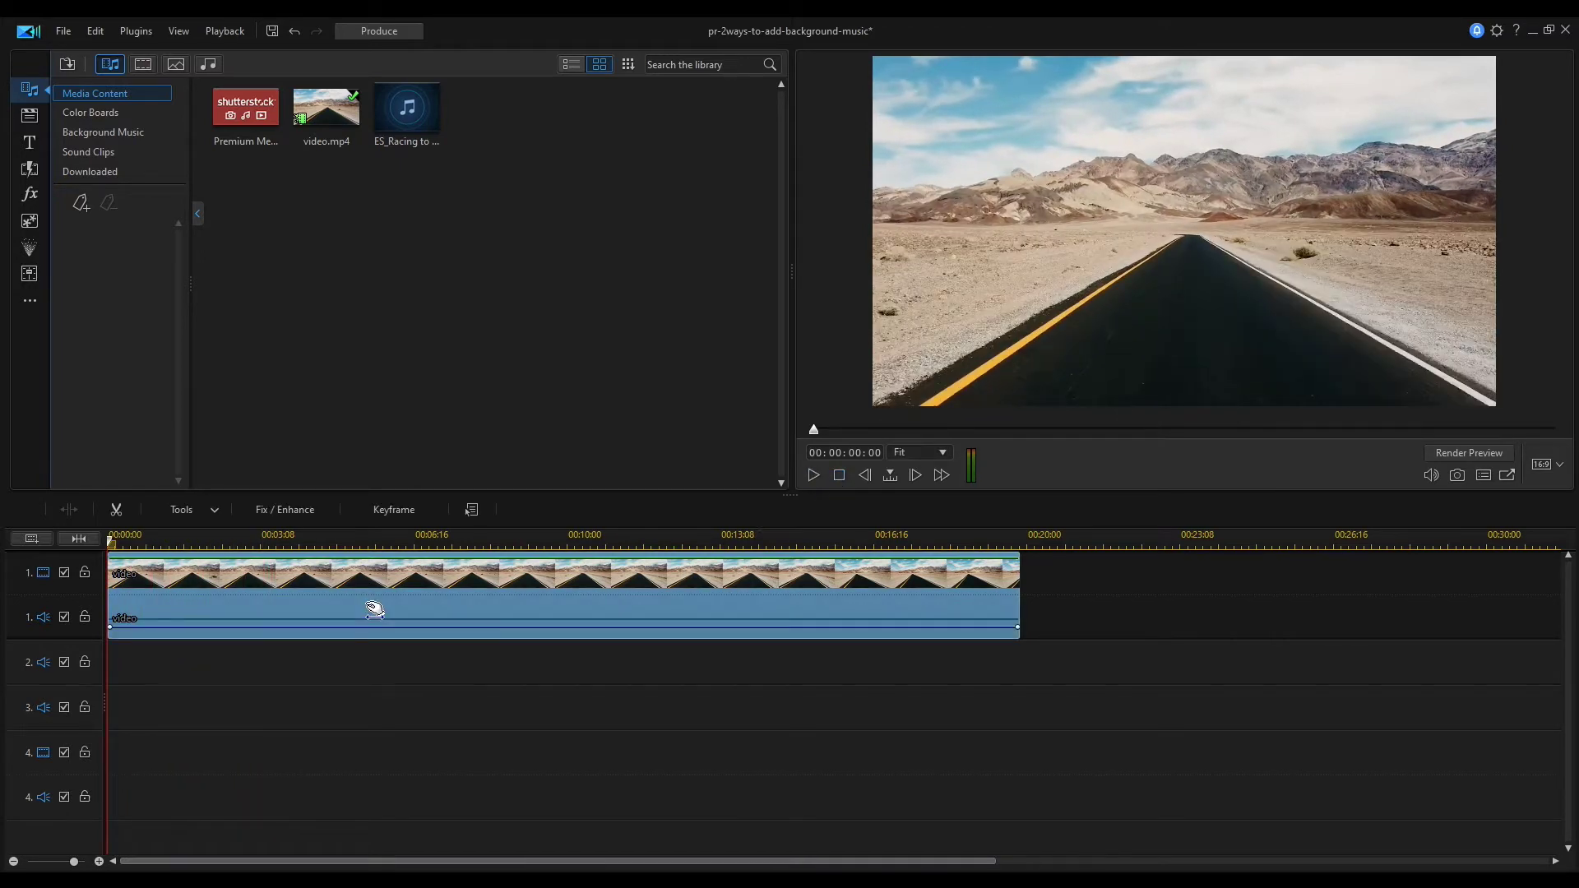
{"action": "right_click", "coordinate": [338, 610]}
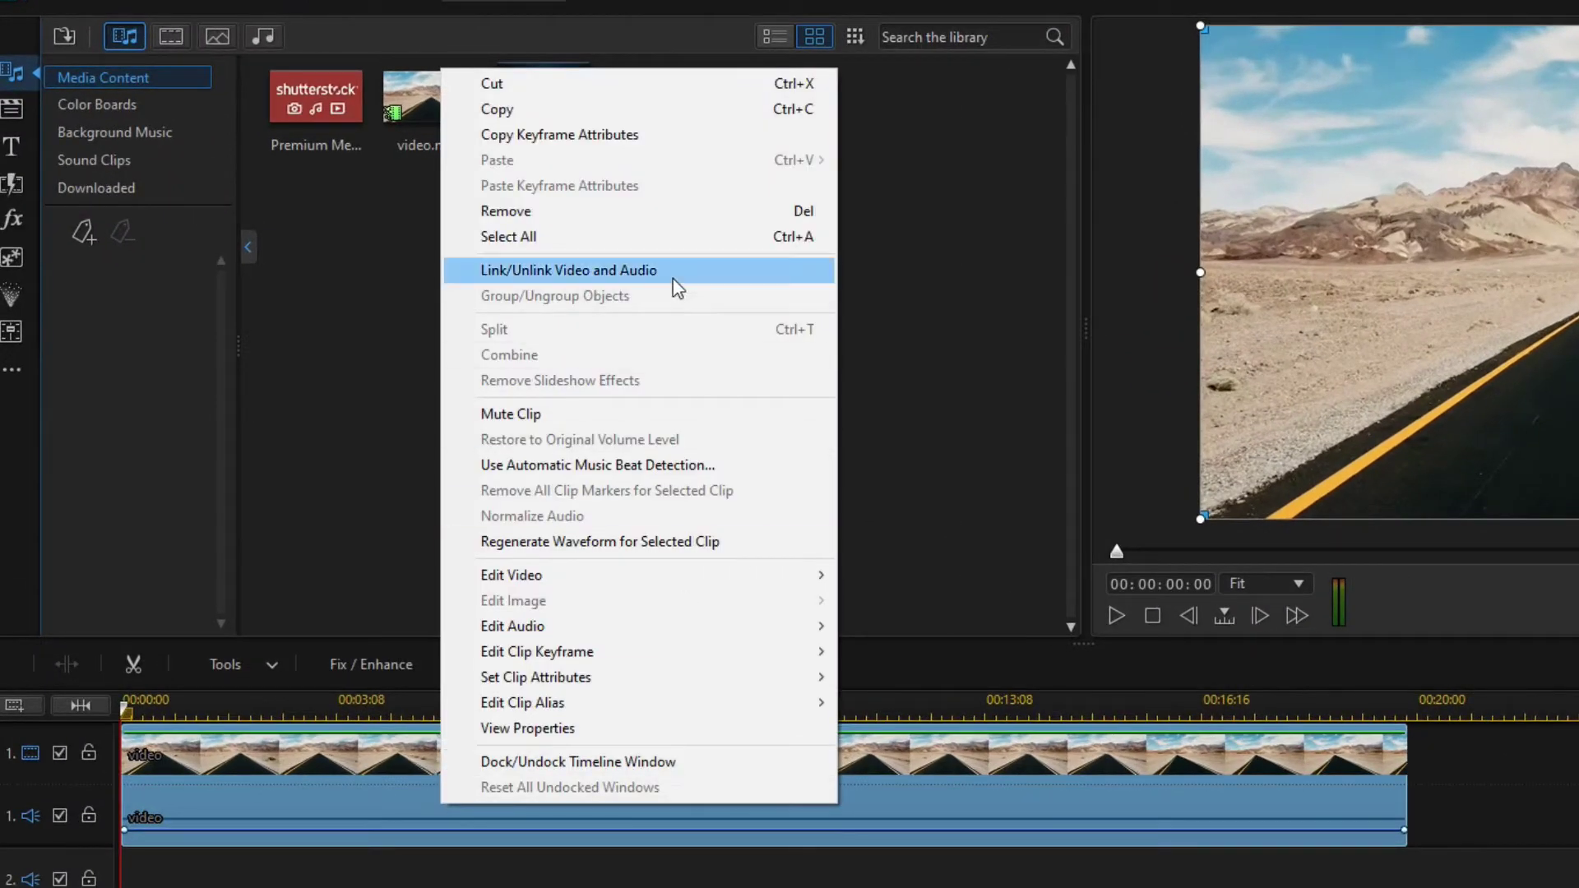
{"action": "left_click", "coordinate": [676, 284]}
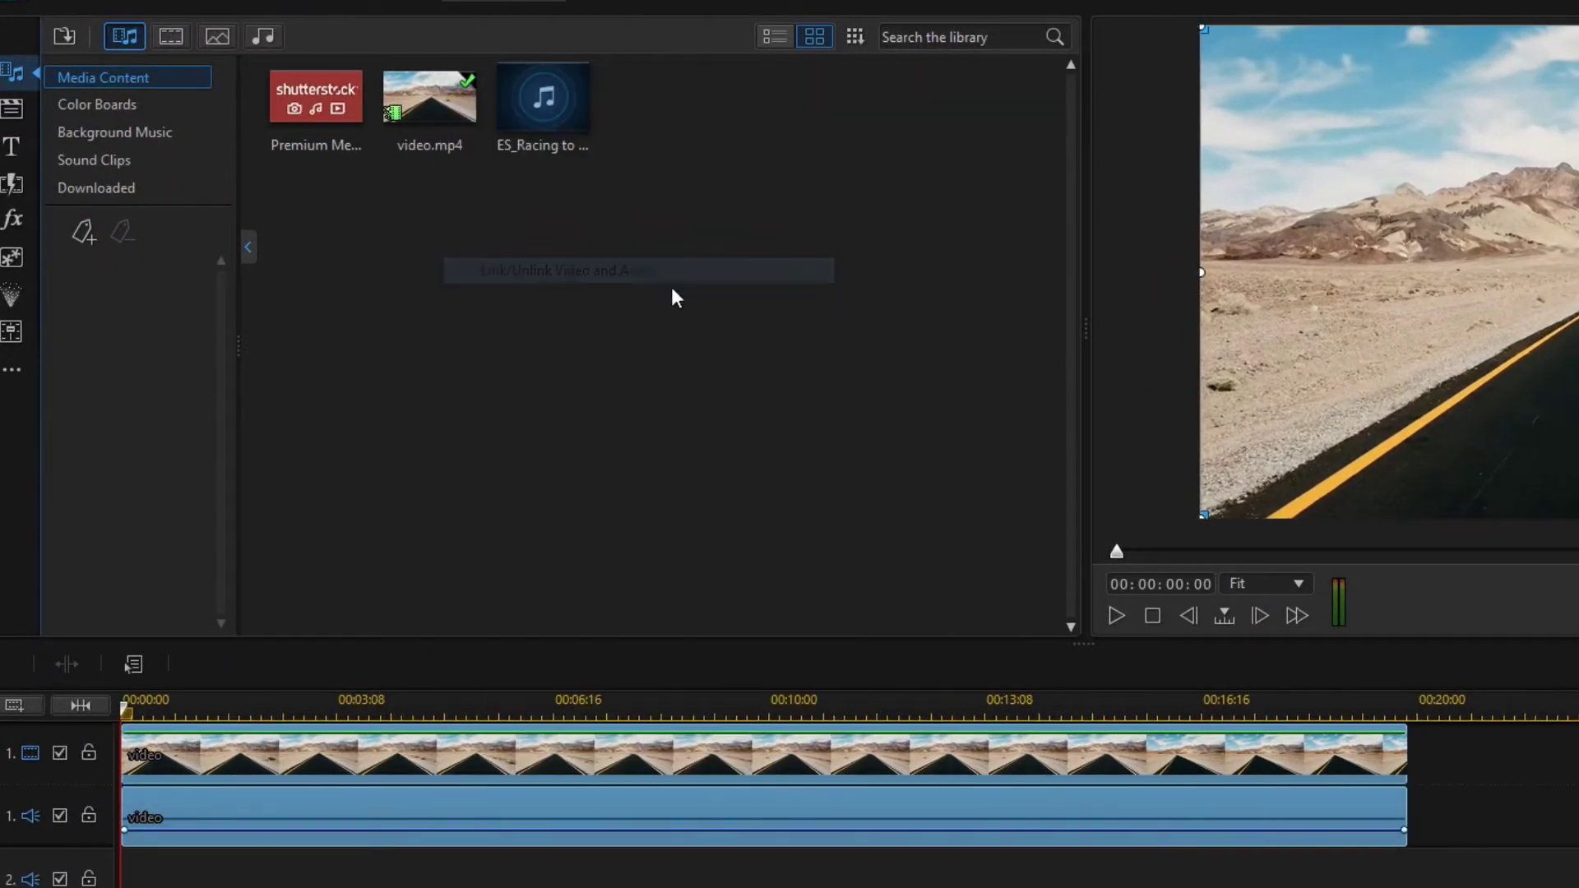
{"action": "left_click", "coordinate": [564, 817]}
{"action": "key", "text": "Delete"}
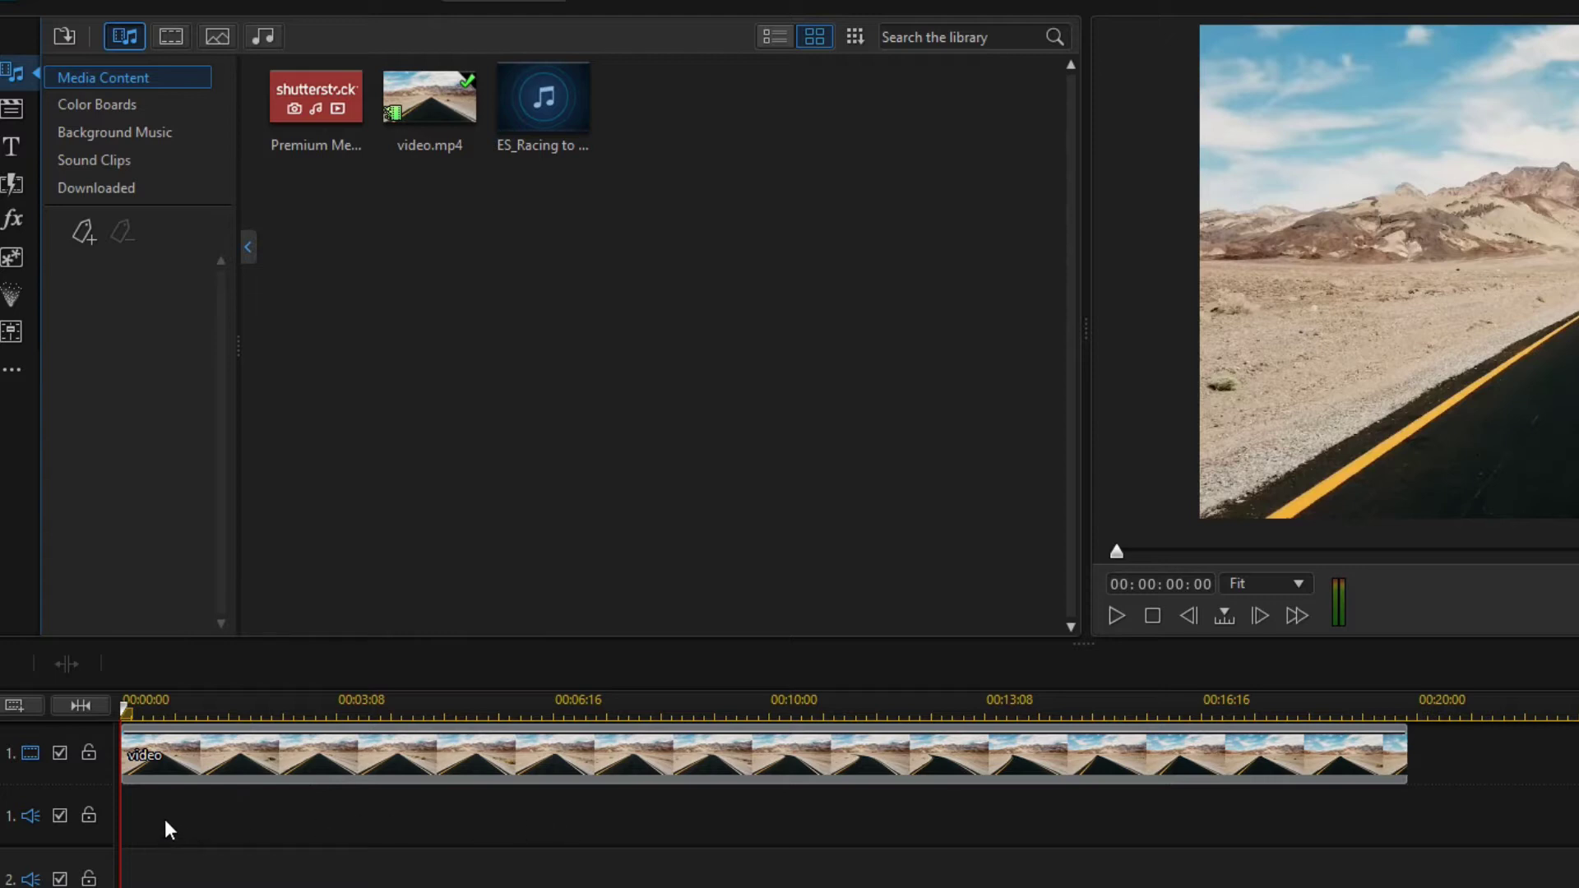
Place the ES_Racing to a Red Light music on audio track 1 and trim it to end at 19:21.
{"action": "left_click_drag", "start_coordinate": [528, 158], "coordinate": [115, 832]}
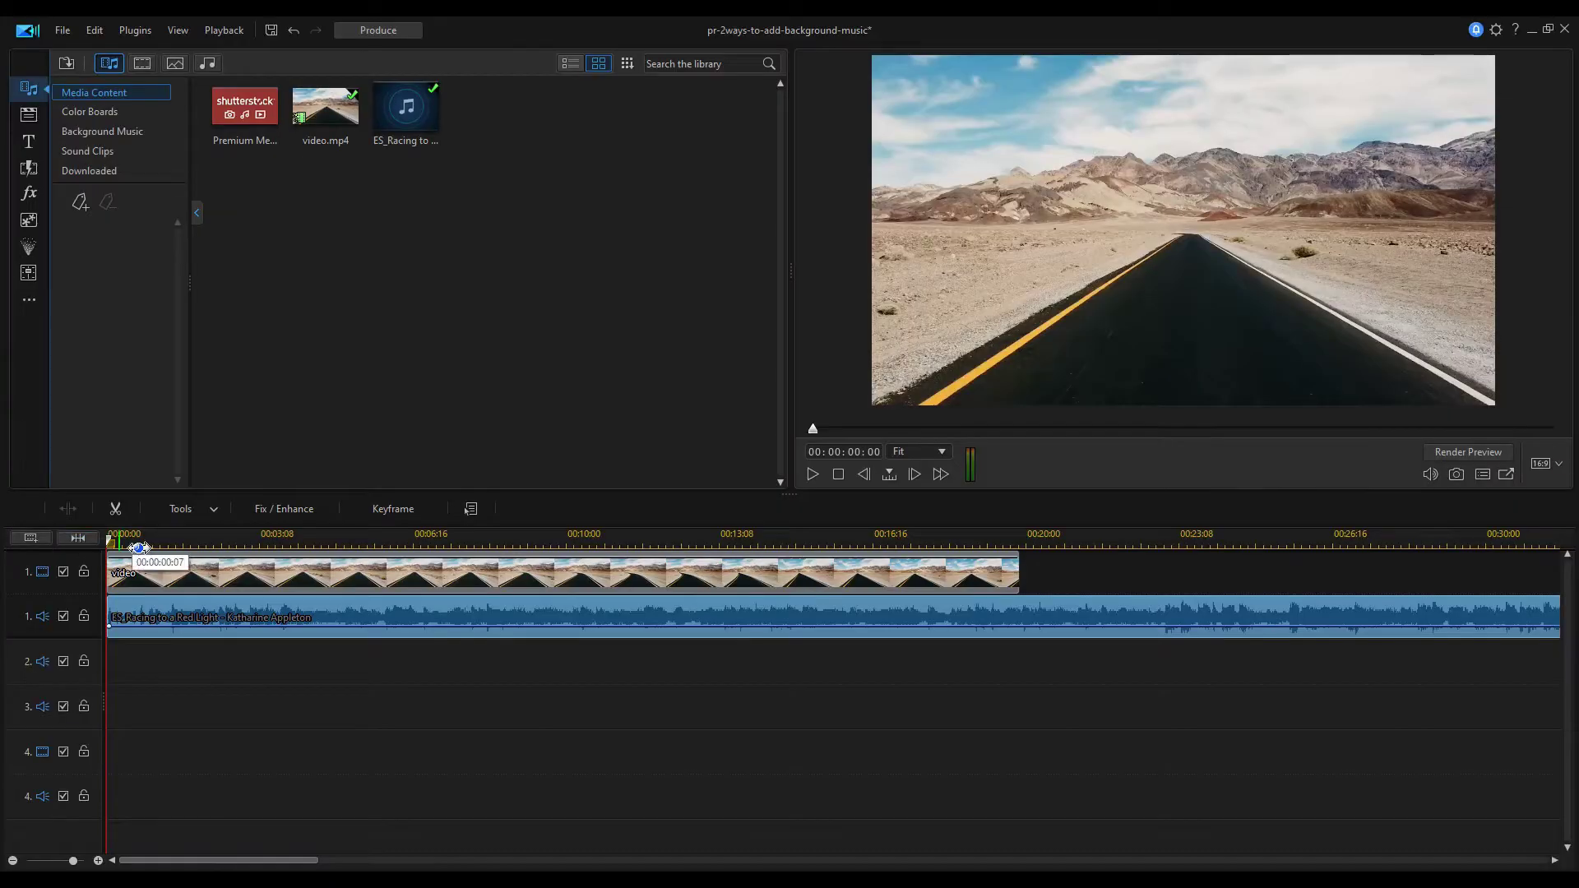
{"action": "left_click", "coordinate": [77, 537]}
{"action": "left_click_drag", "start_coordinate": [1556, 622], "coordinate": [258, 625]}
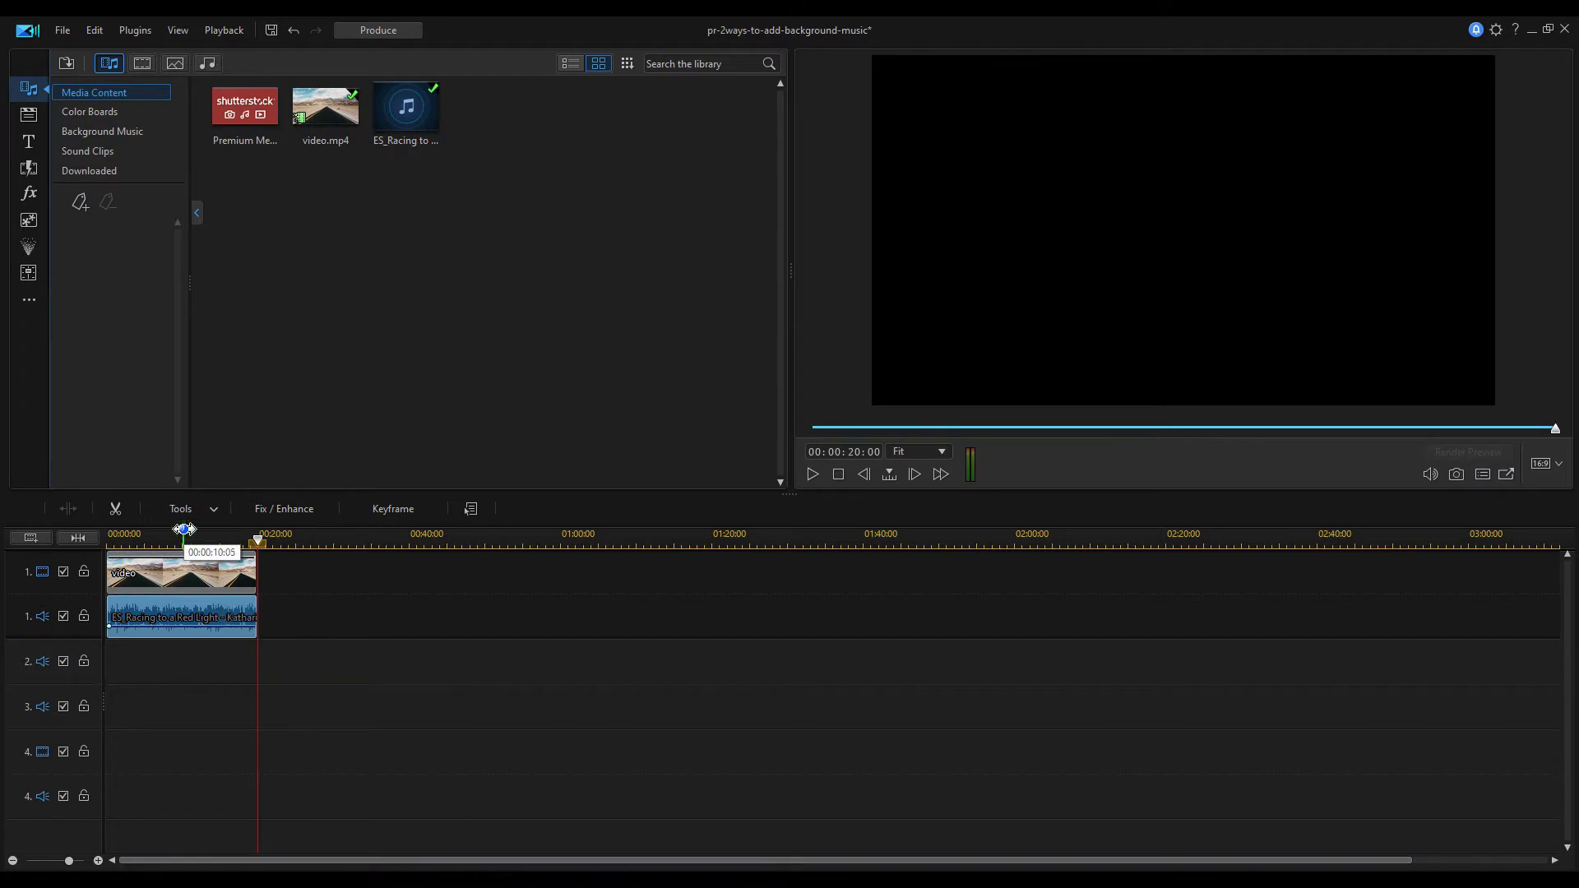
{"action": "scroll", "coordinate": [646, 797], "scroll_direction": "up", "scroll_amount": 3}
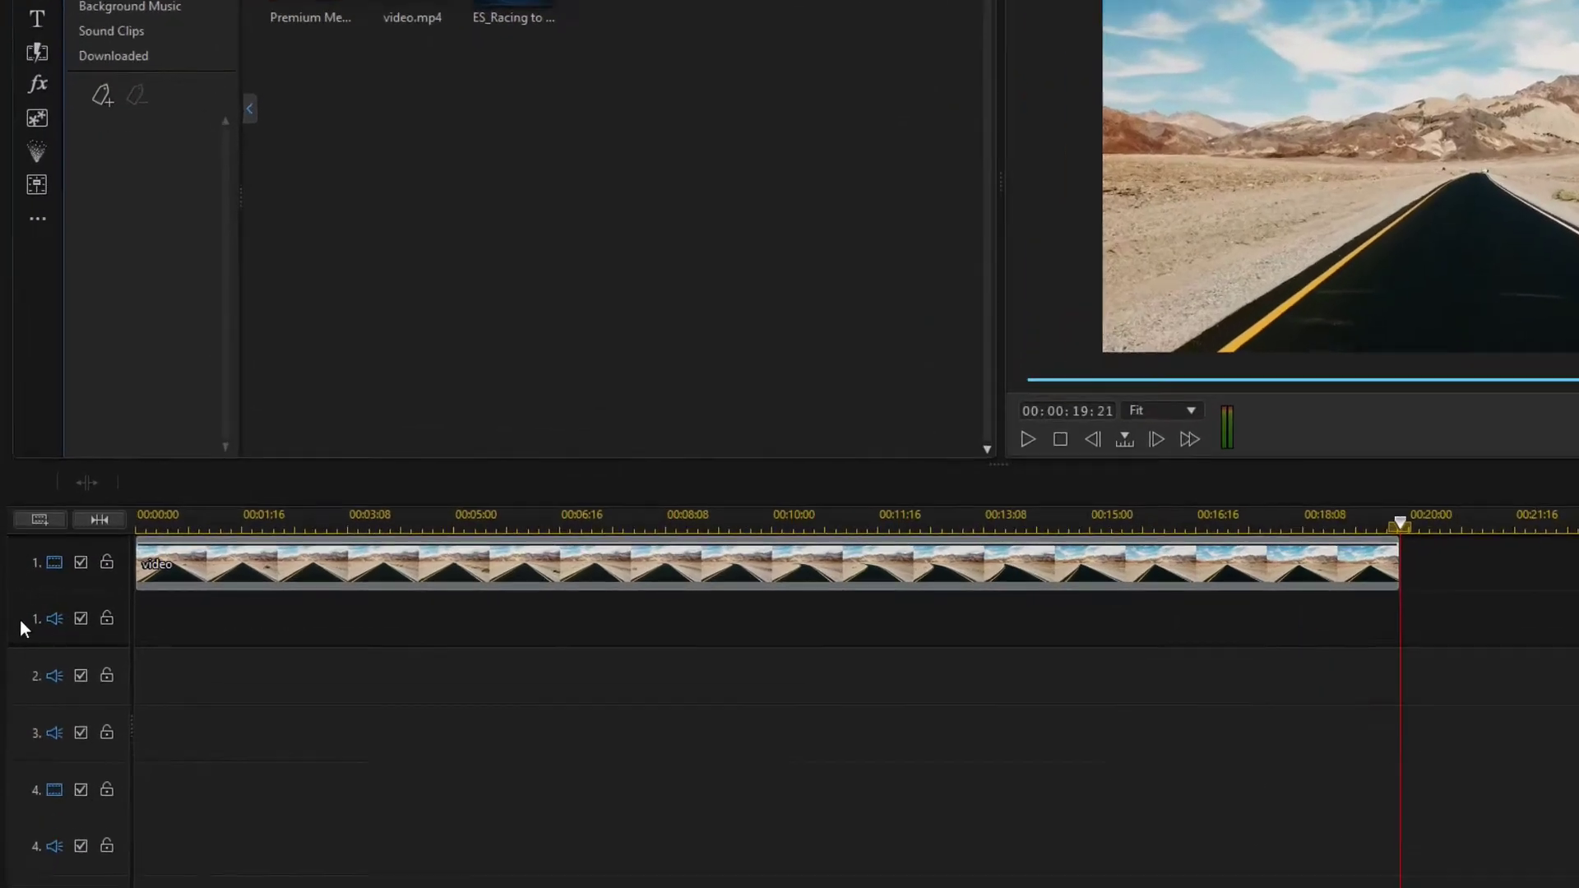
Add one video track with 0 audio tracks, and move video.mp4 up to video track 1.
{"action": "right_click", "coordinate": [15, 623]}
{"action": "left_click", "coordinate": [142, 289]}
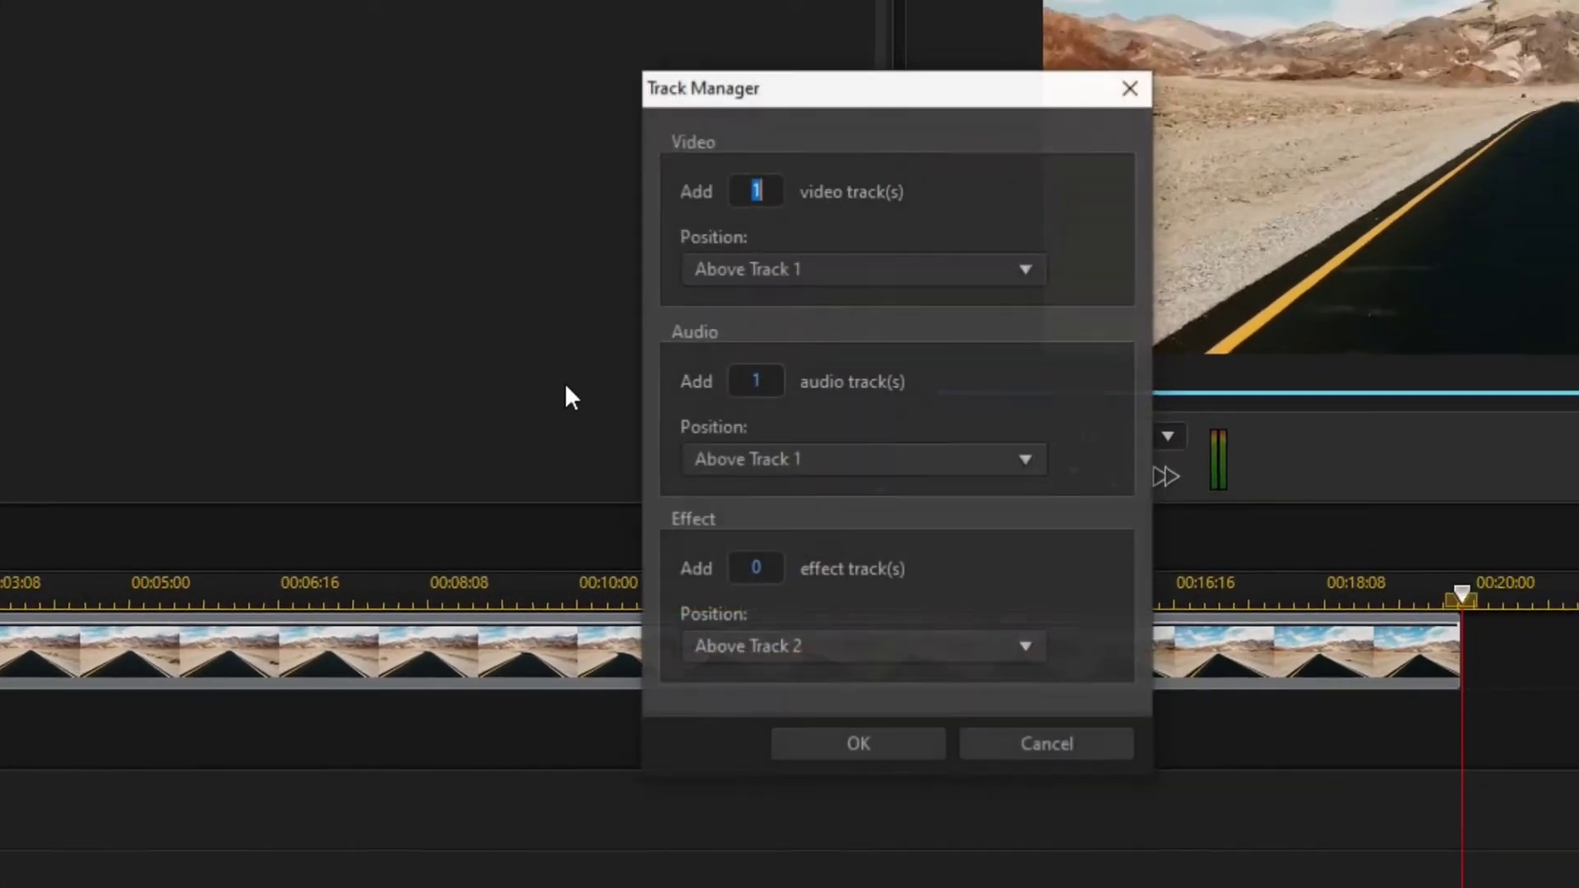
{"action": "left_click", "coordinate": [1151, 306]}
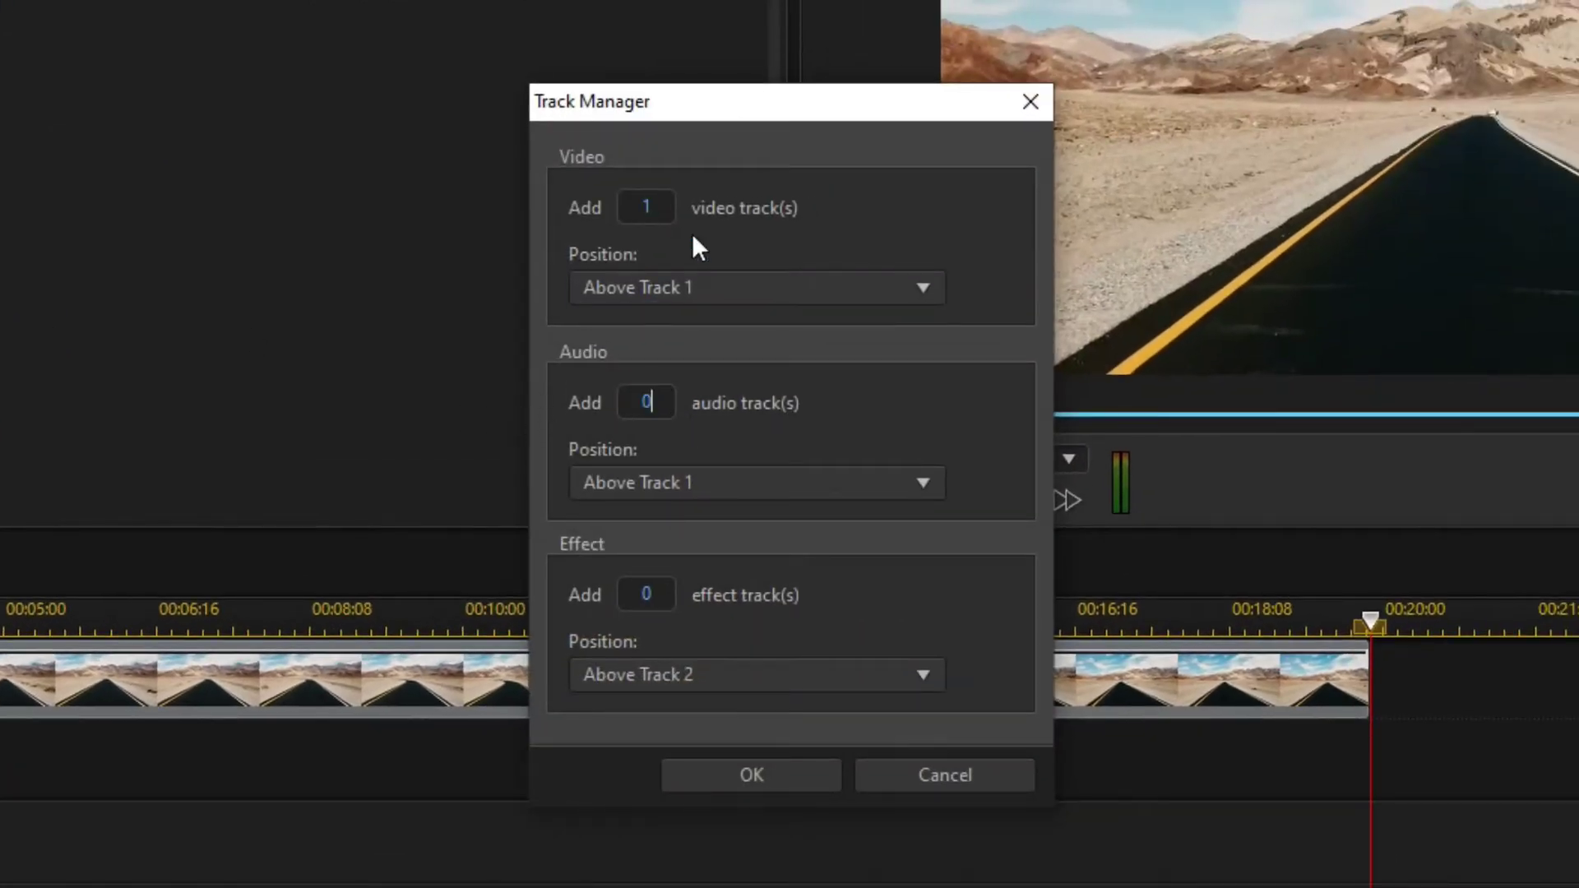
{"action": "left_click", "coordinate": [767, 775]}
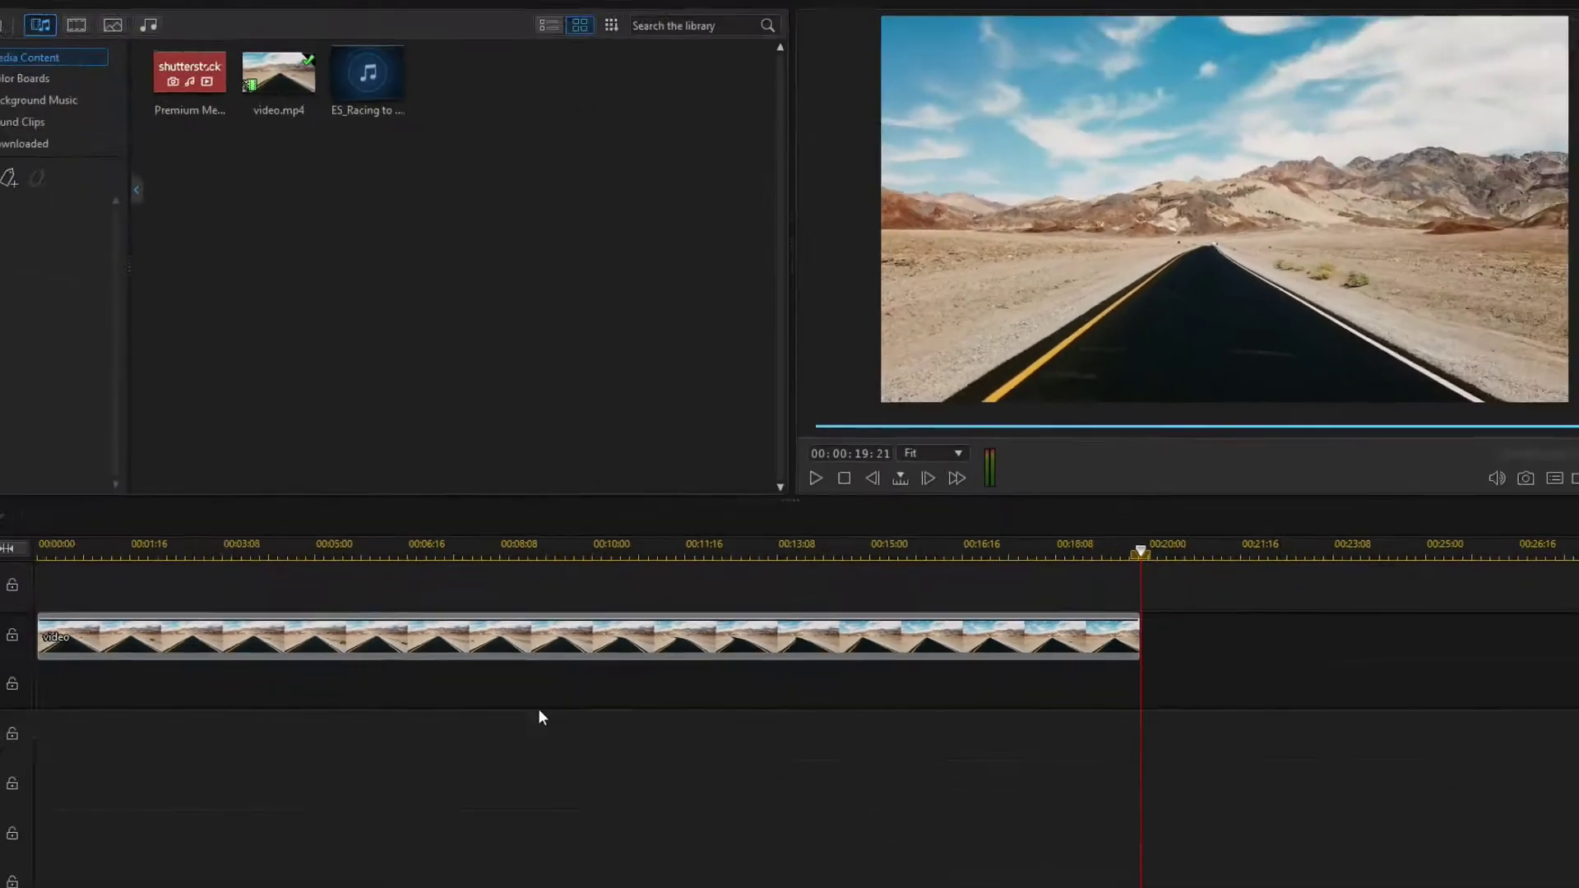
{"action": "left_click_drag", "start_coordinate": [171, 647], "coordinate": [183, 590]}
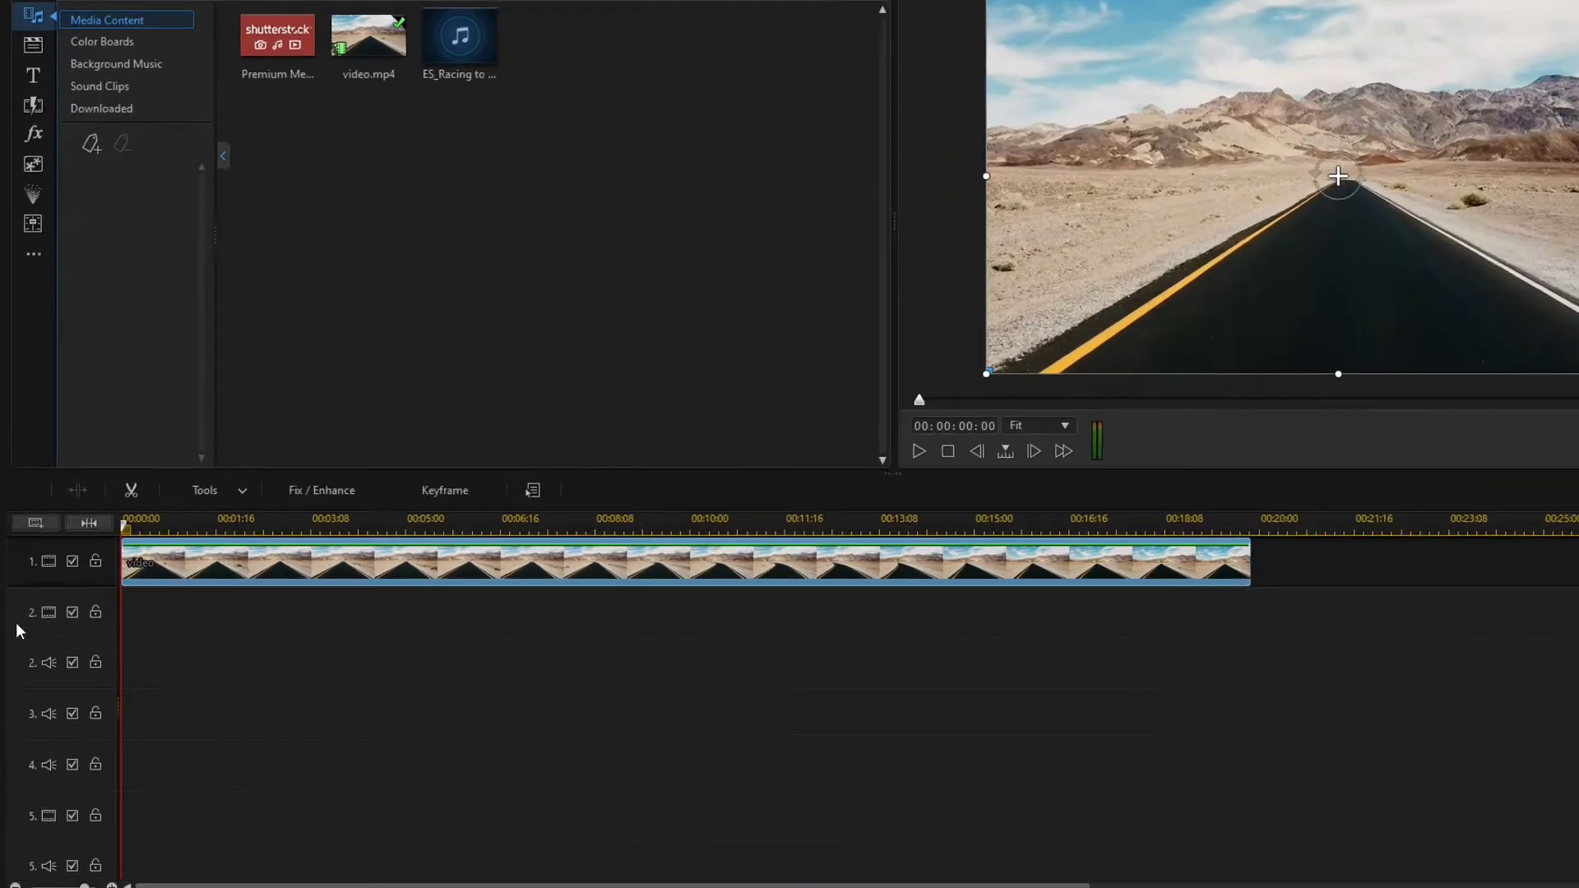
Add one new audio track to the timeline, with 0 video tracks.
{"action": "right_click", "coordinate": [17, 625]}
{"action": "left_click", "coordinate": [106, 301]}
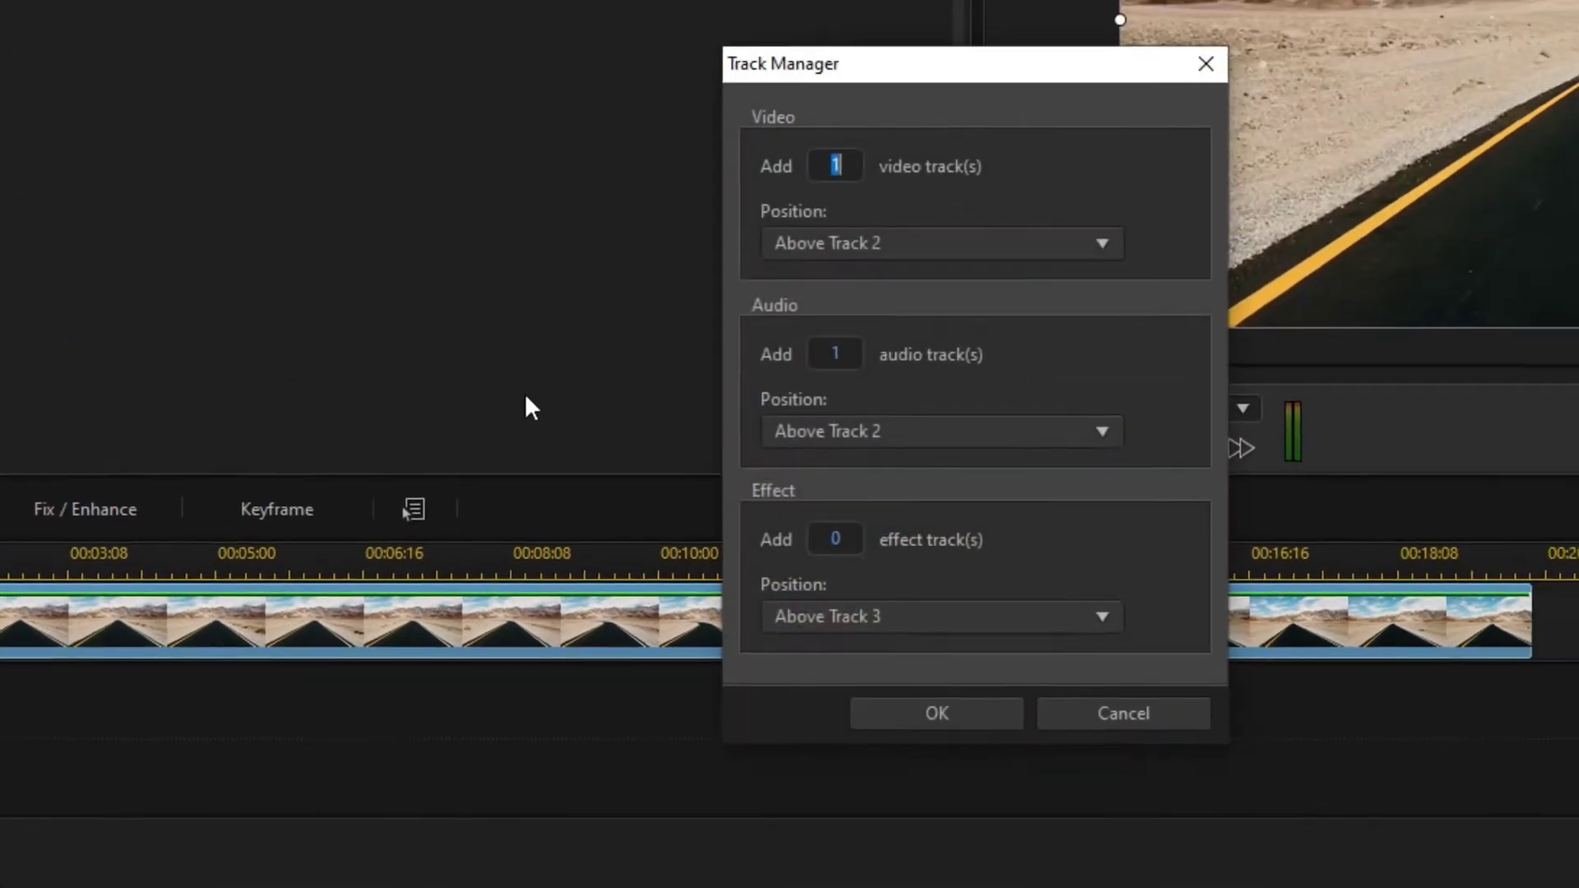
{"action": "type", "text": "0"}
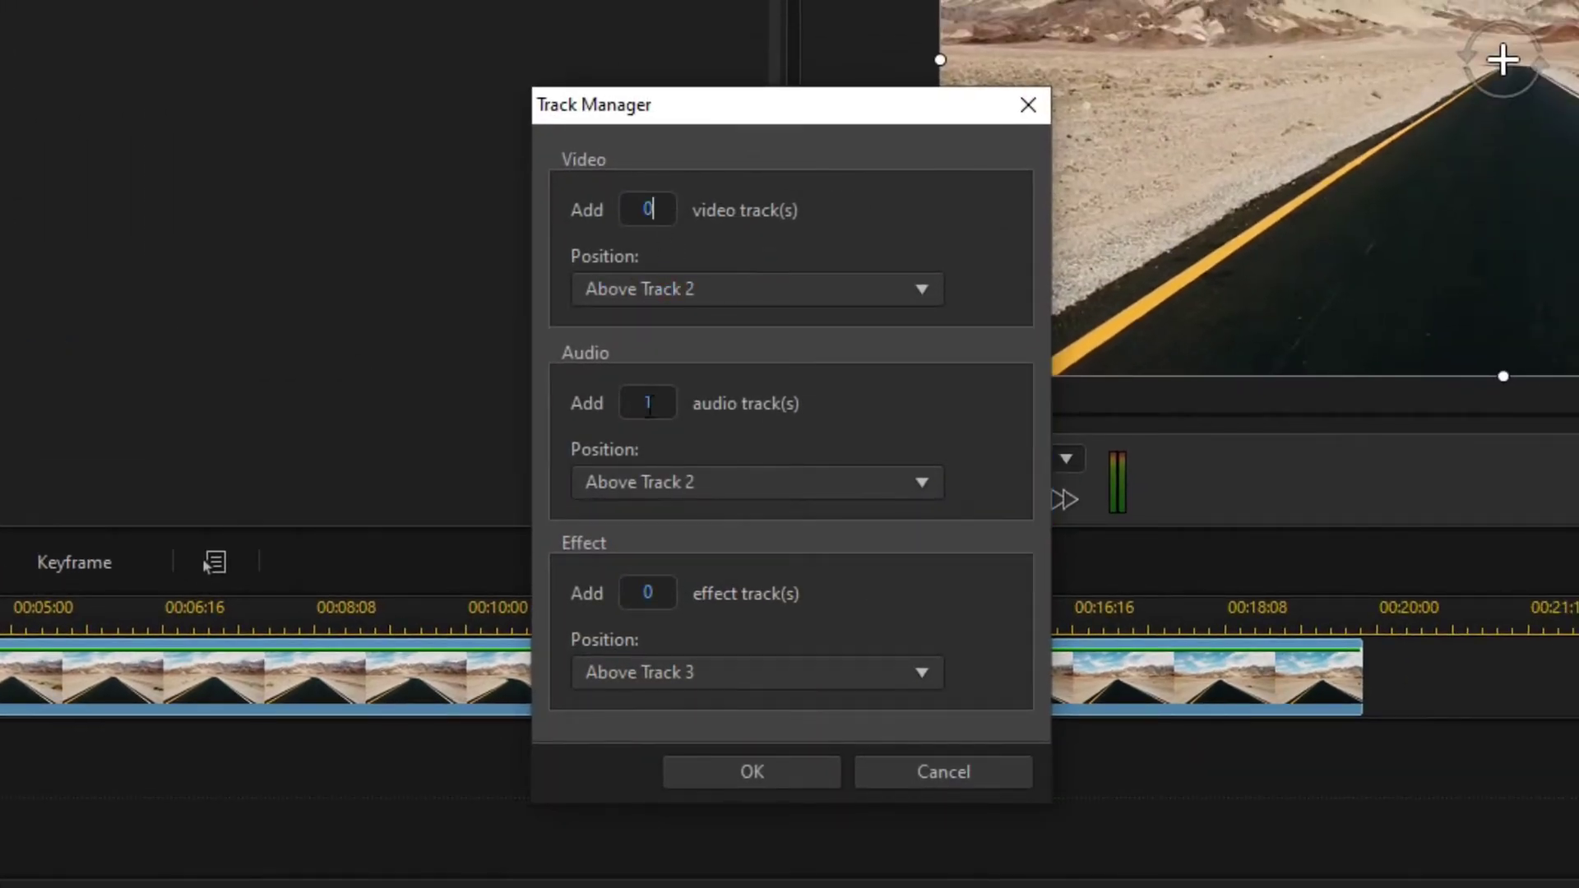
{"action": "left_click", "coordinate": [803, 779]}
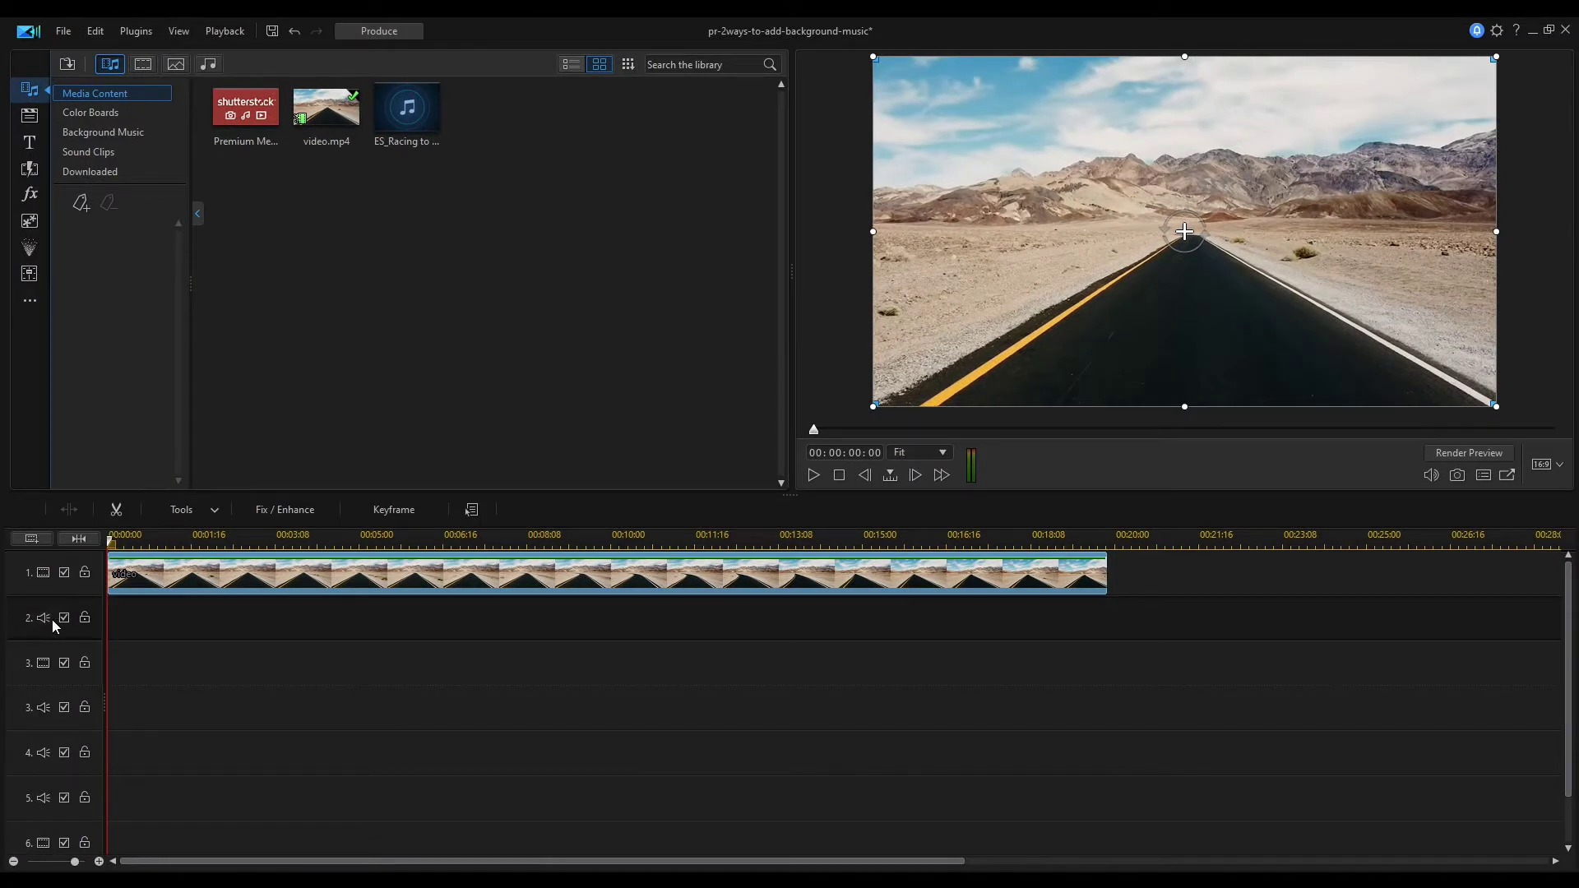
Put the Racing music on audio track 2 and trim it to end with the video at 19:21.
{"action": "left_click_drag", "start_coordinate": [407, 111], "coordinate": [82, 621]}
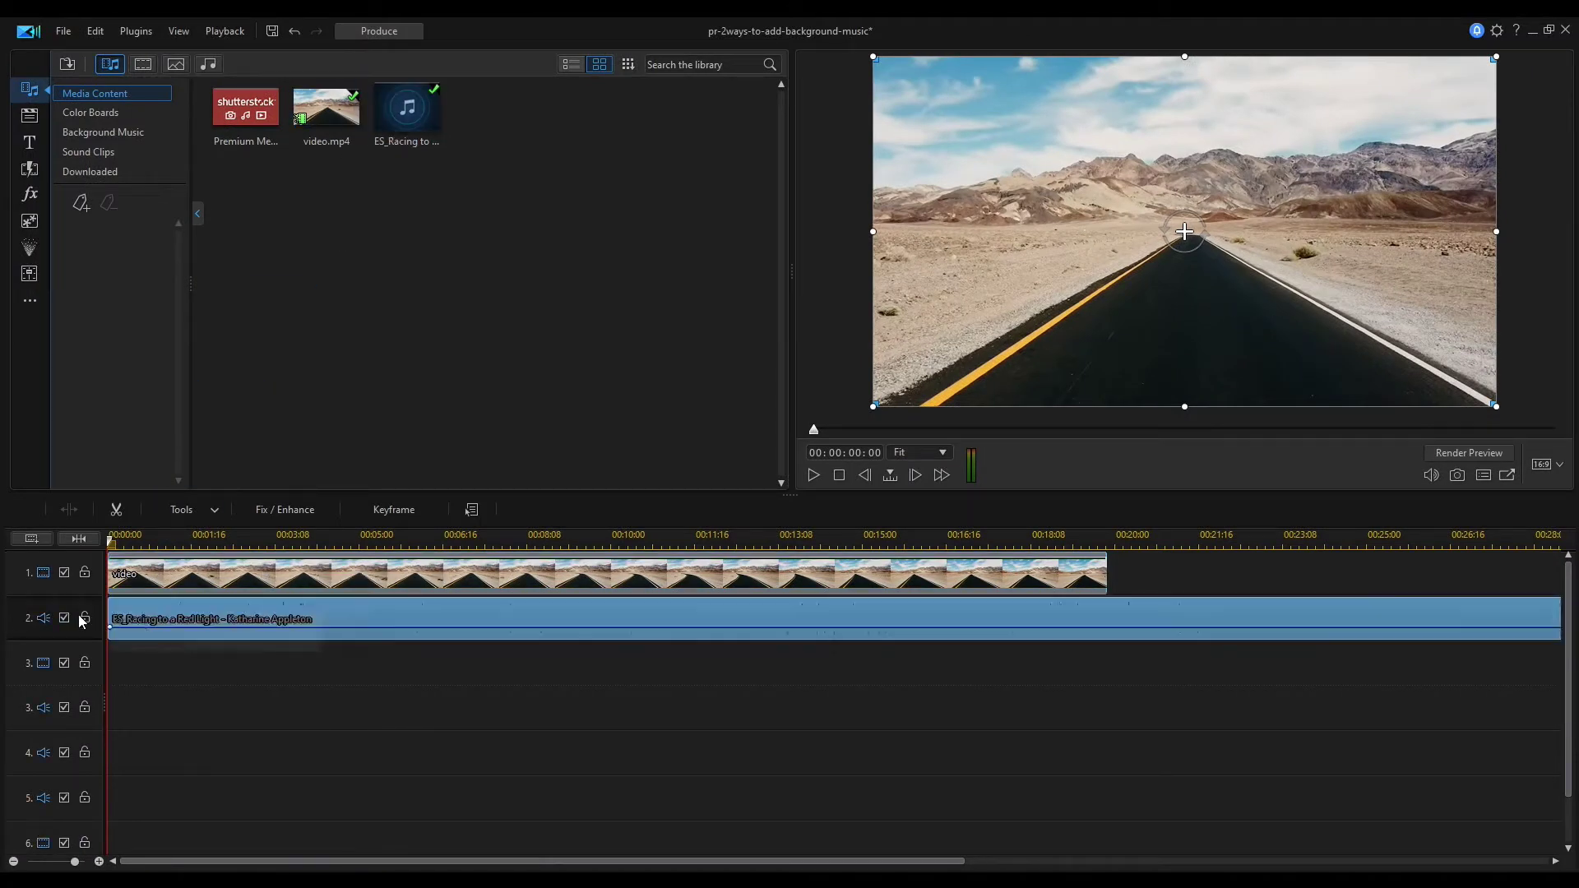
{"action": "left_click", "coordinate": [79, 541]}
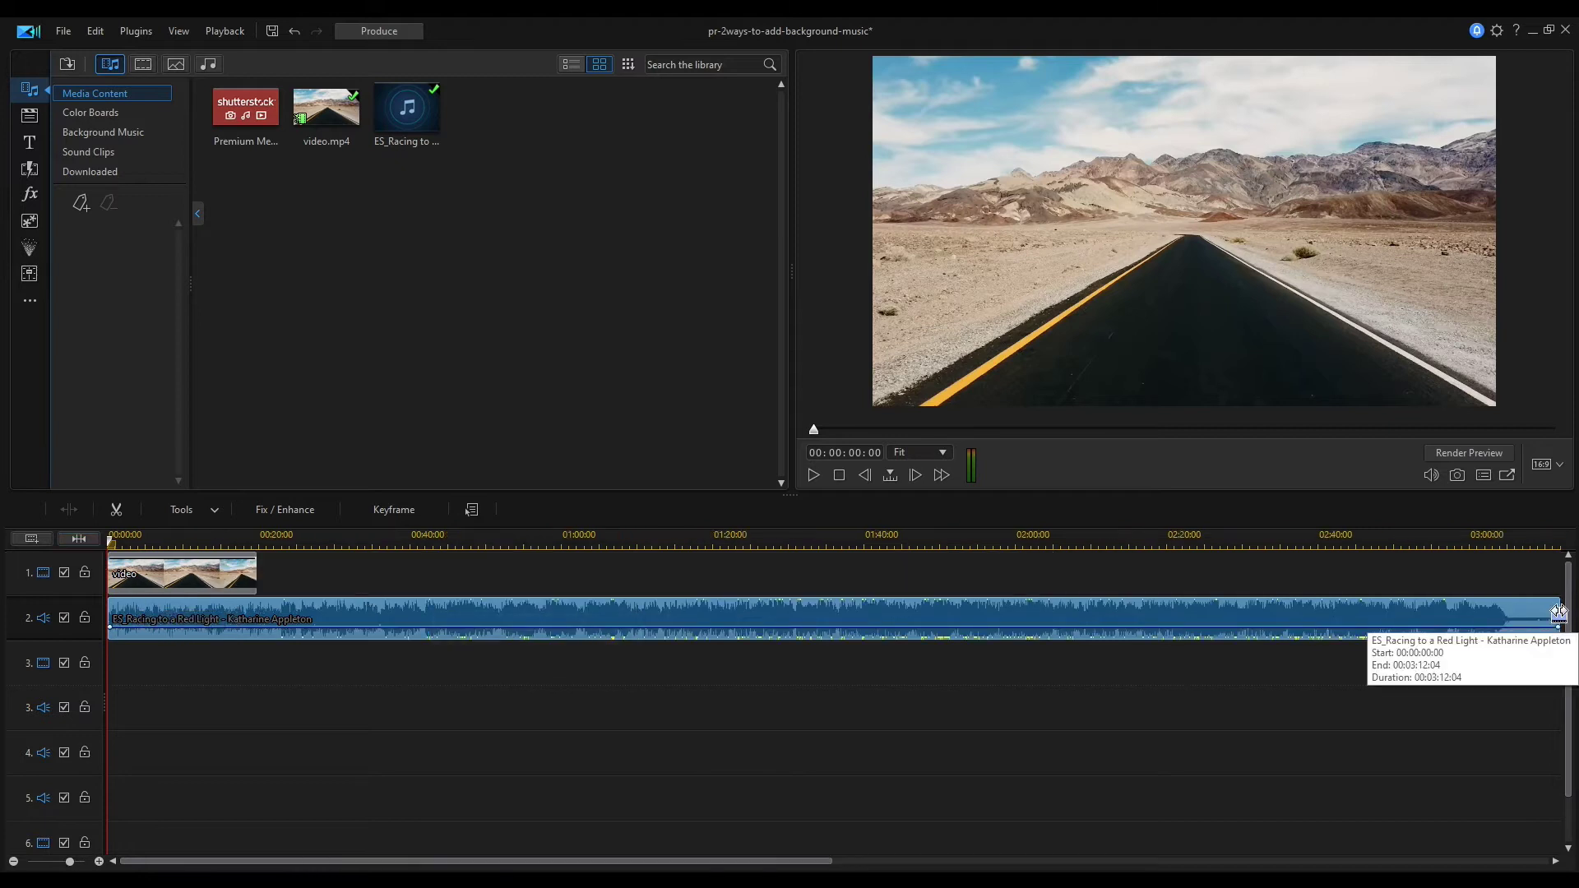
{"action": "left_click_drag", "start_coordinate": [1557, 623], "coordinate": [256, 624]}
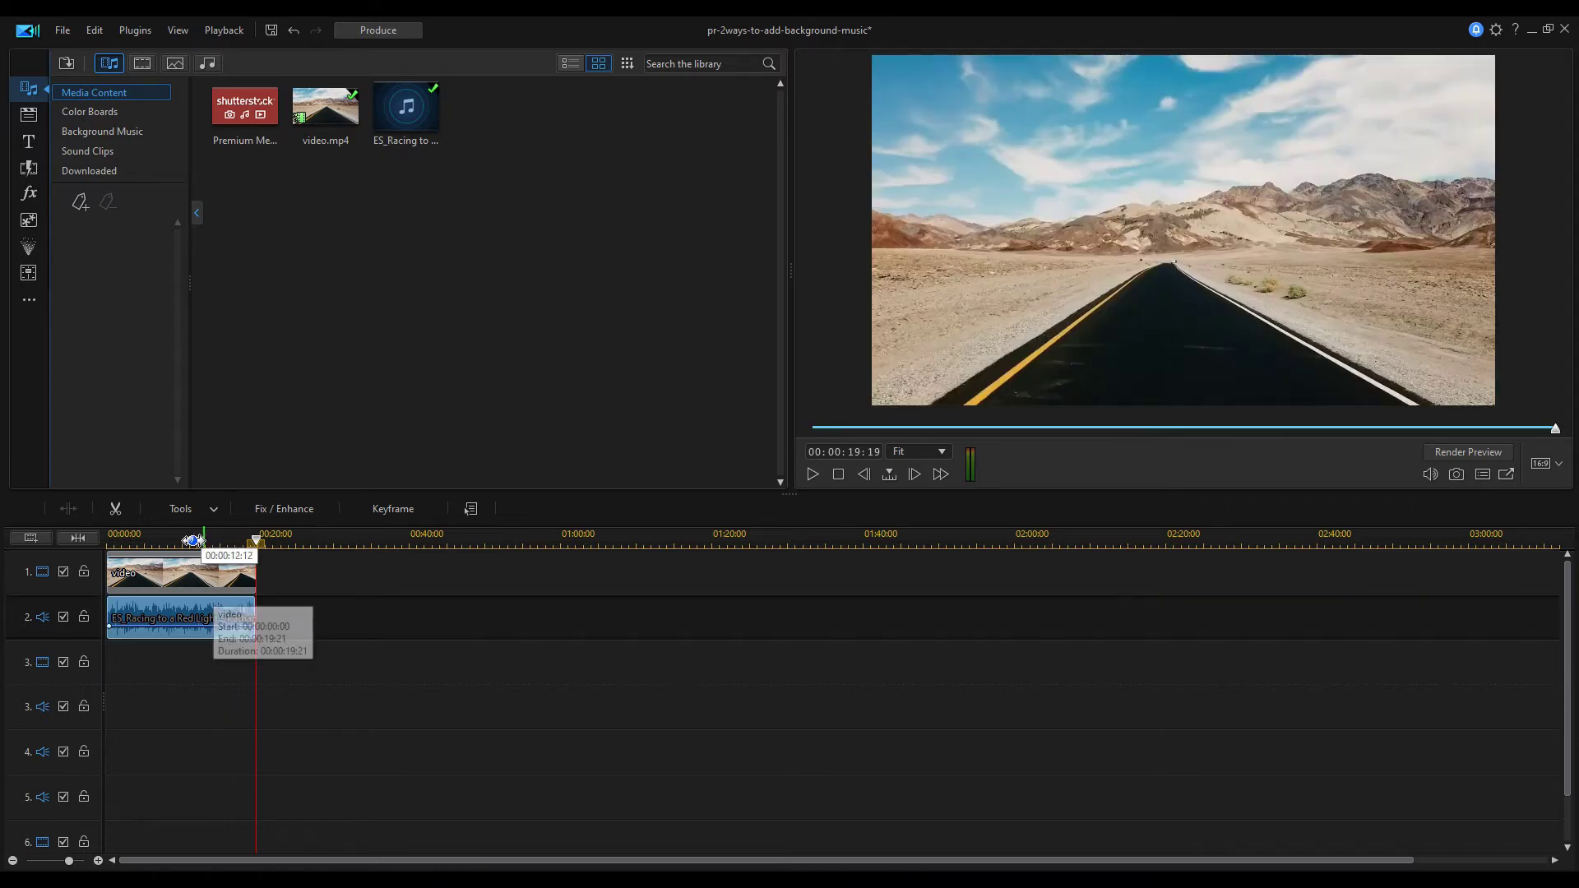
{"action": "left_click_drag", "start_coordinate": [468, 538], "coordinate": [527, 537]}
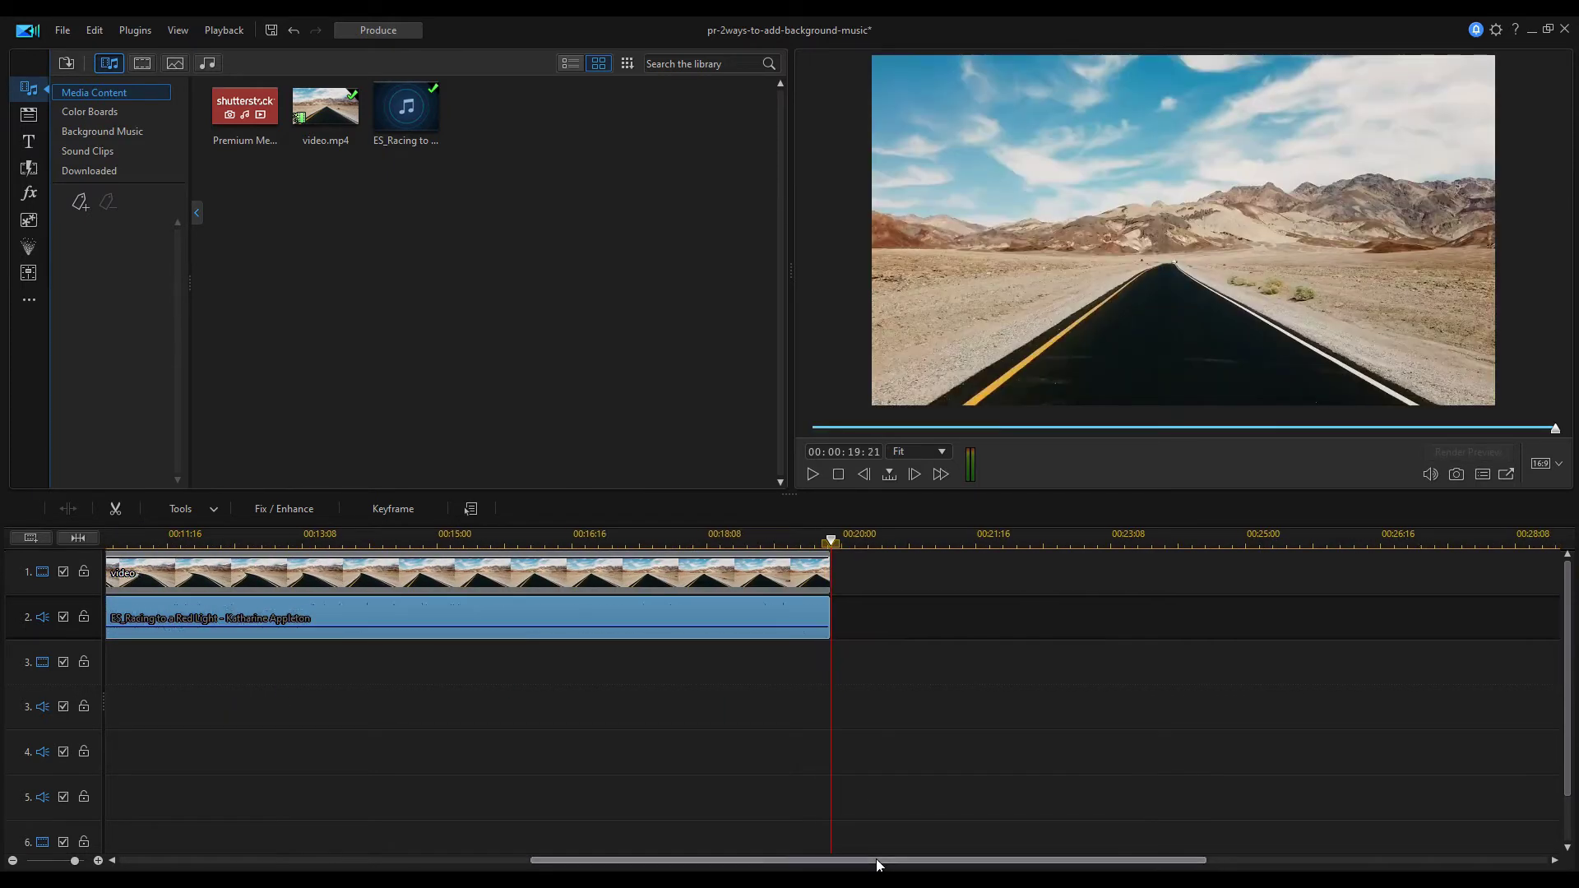
{"action": "left_click_drag", "start_coordinate": [877, 860], "coordinate": [487, 860]}
{"action": "left_click_drag", "start_coordinate": [663, 537], "coordinate": [412, 575]}
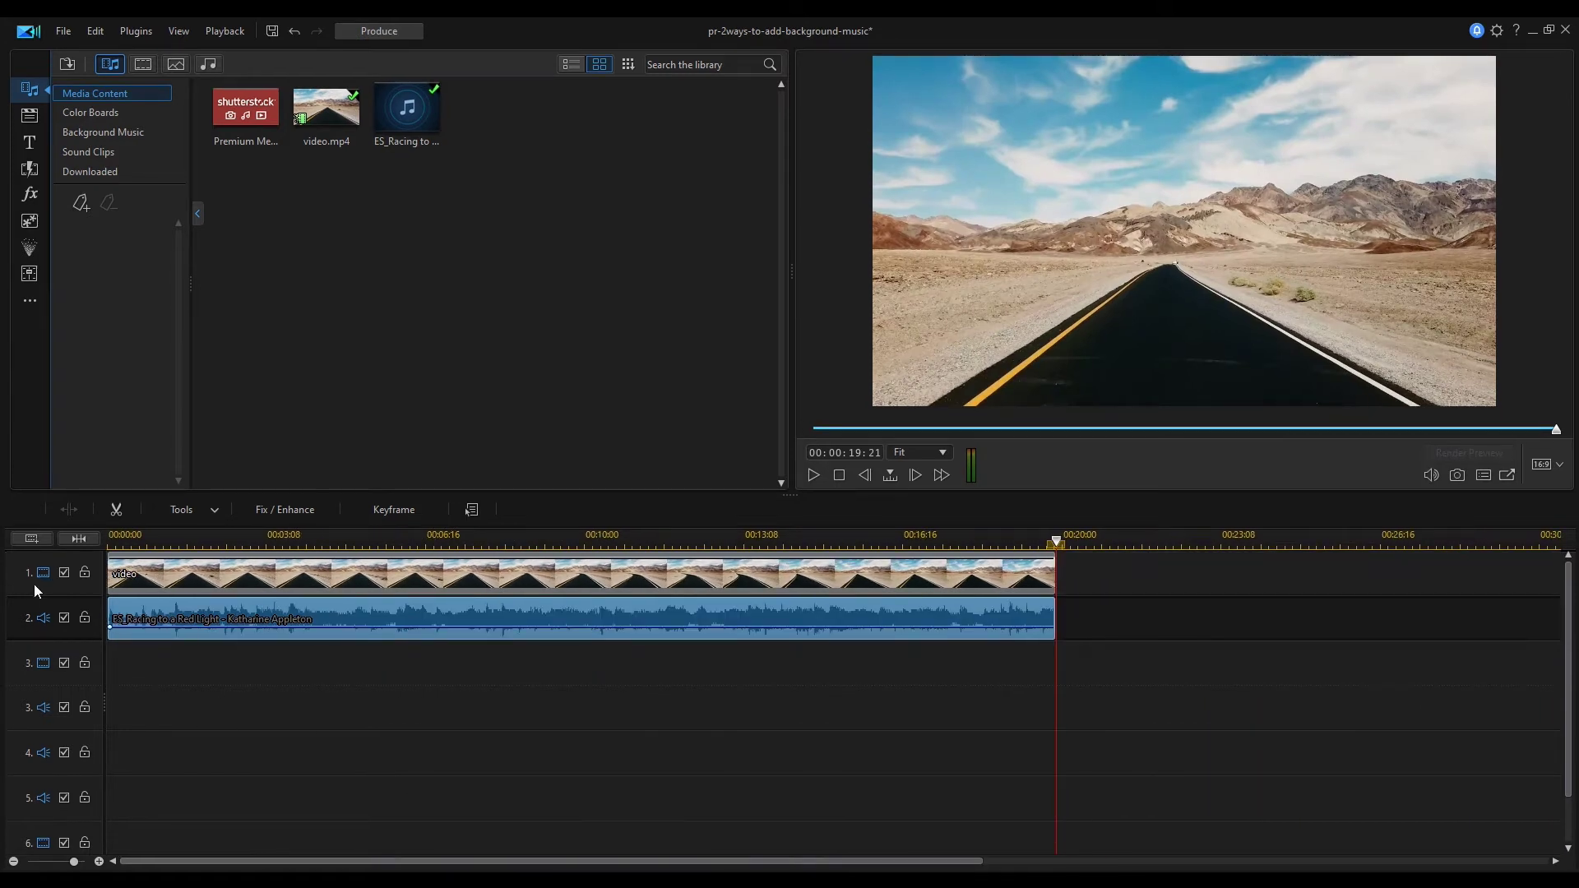
Remove the empty tracks and delete the Racing music clip from track 2.
{"action": "right_click", "coordinate": [12, 698]}
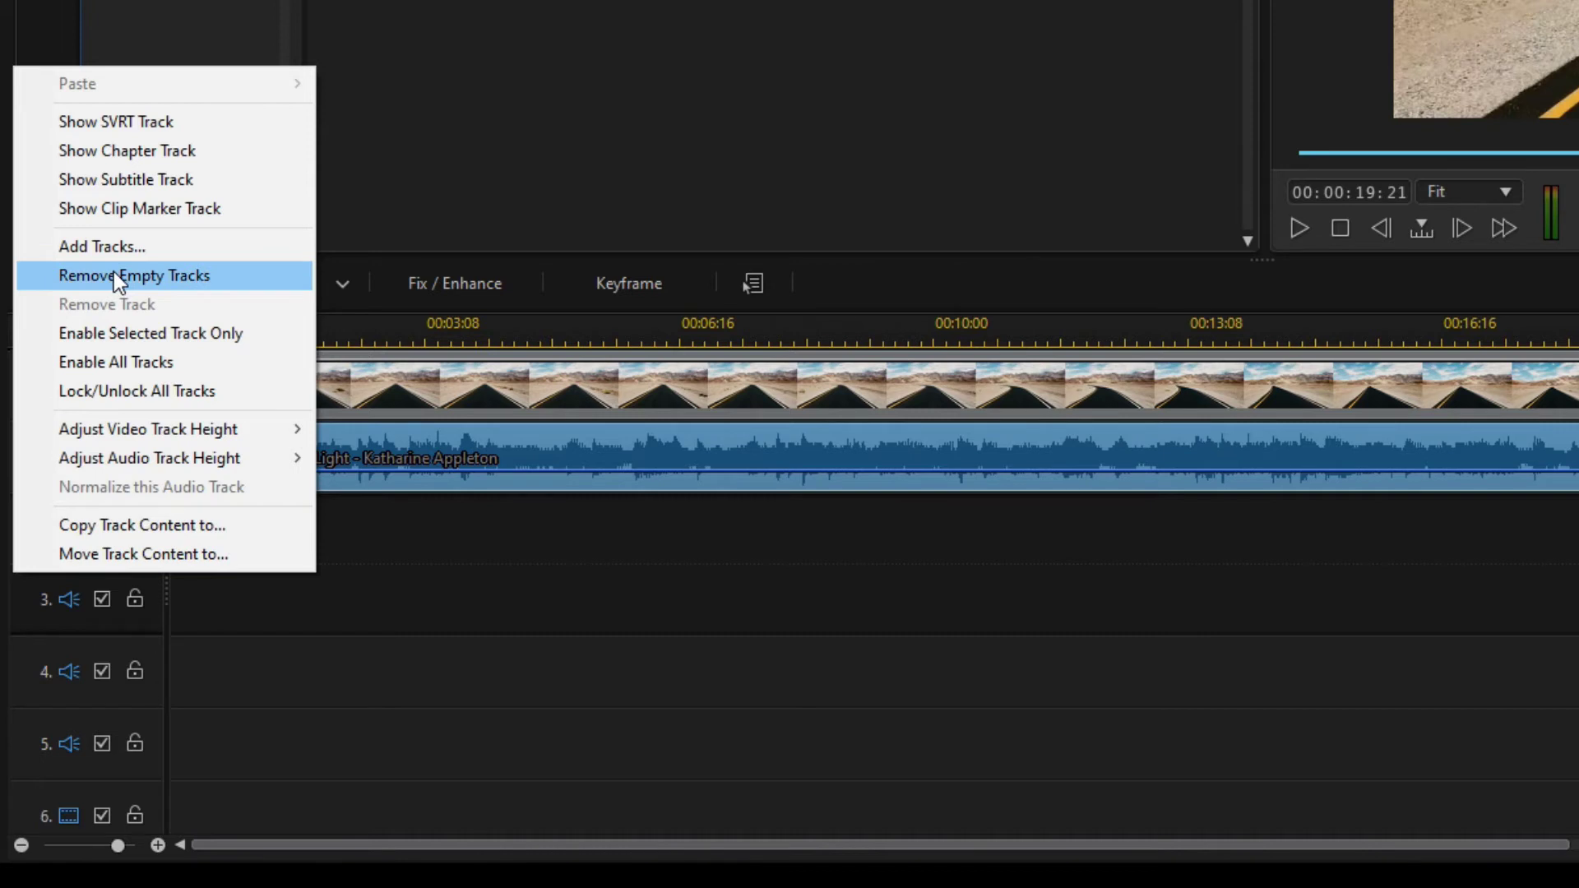
{"action": "left_click", "coordinate": [114, 274]}
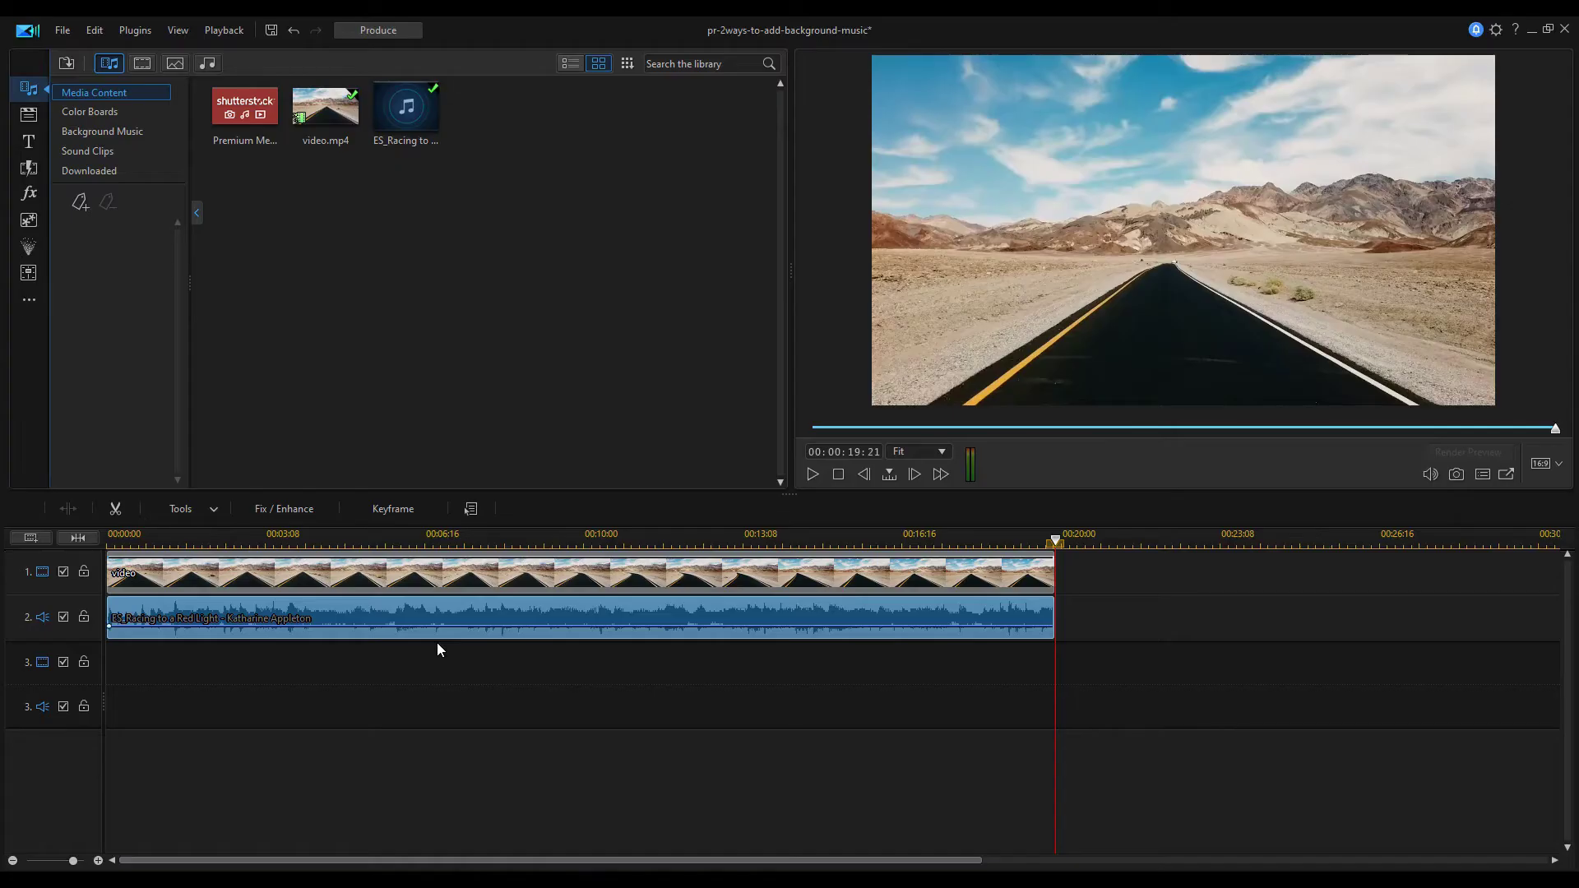
{"action": "key", "text": "Delete"}
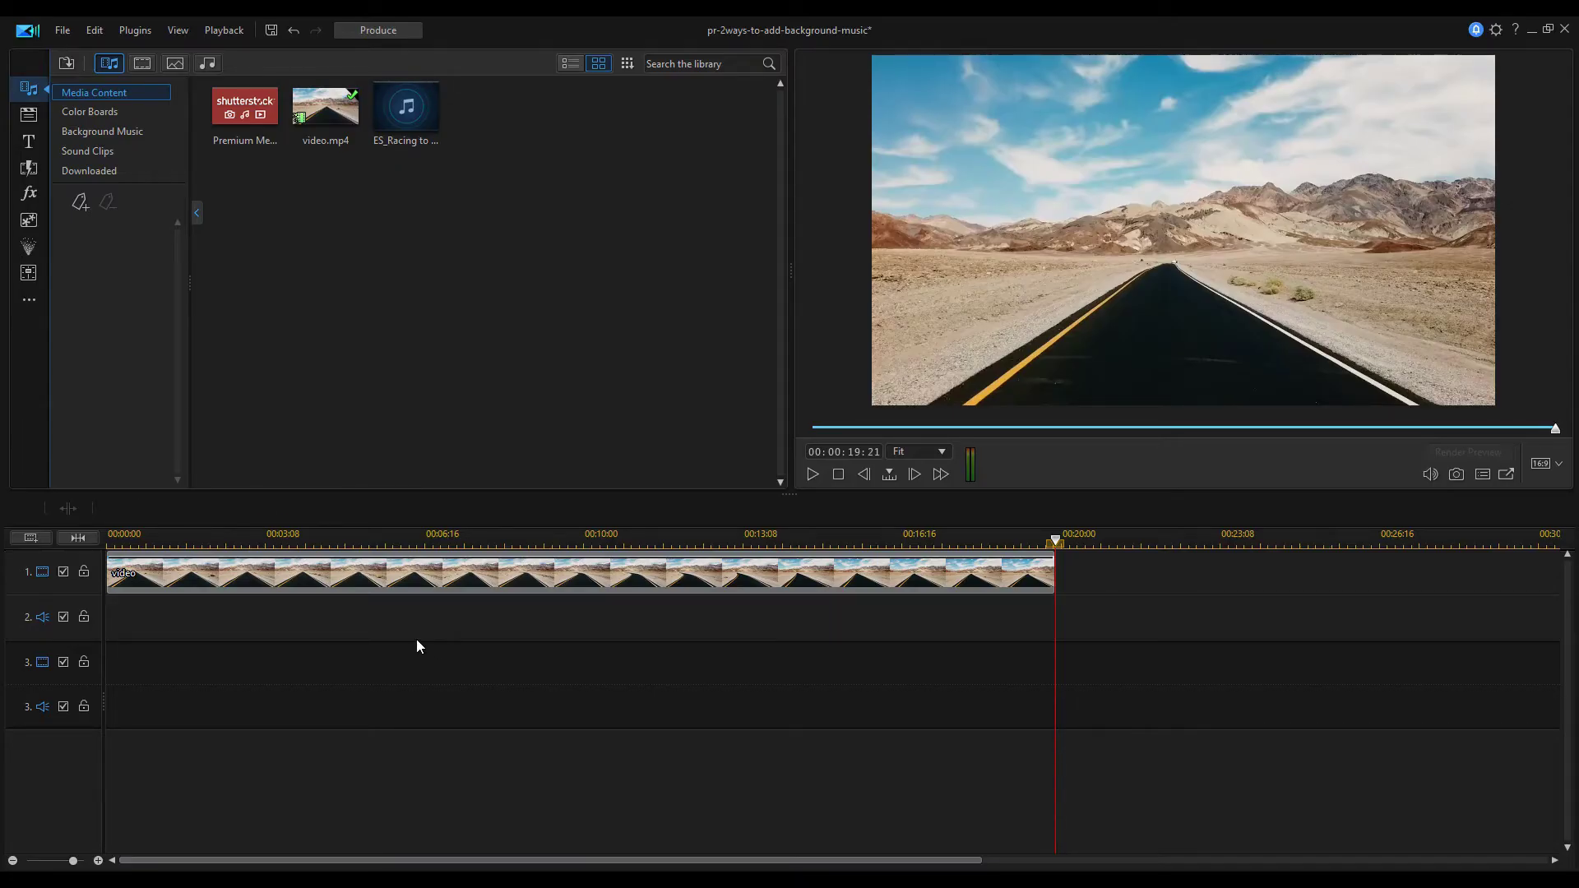
Save the project, switch to Storyboard view, and bring up the background music settings.
{"action": "key", "text": "ctrl+s"}
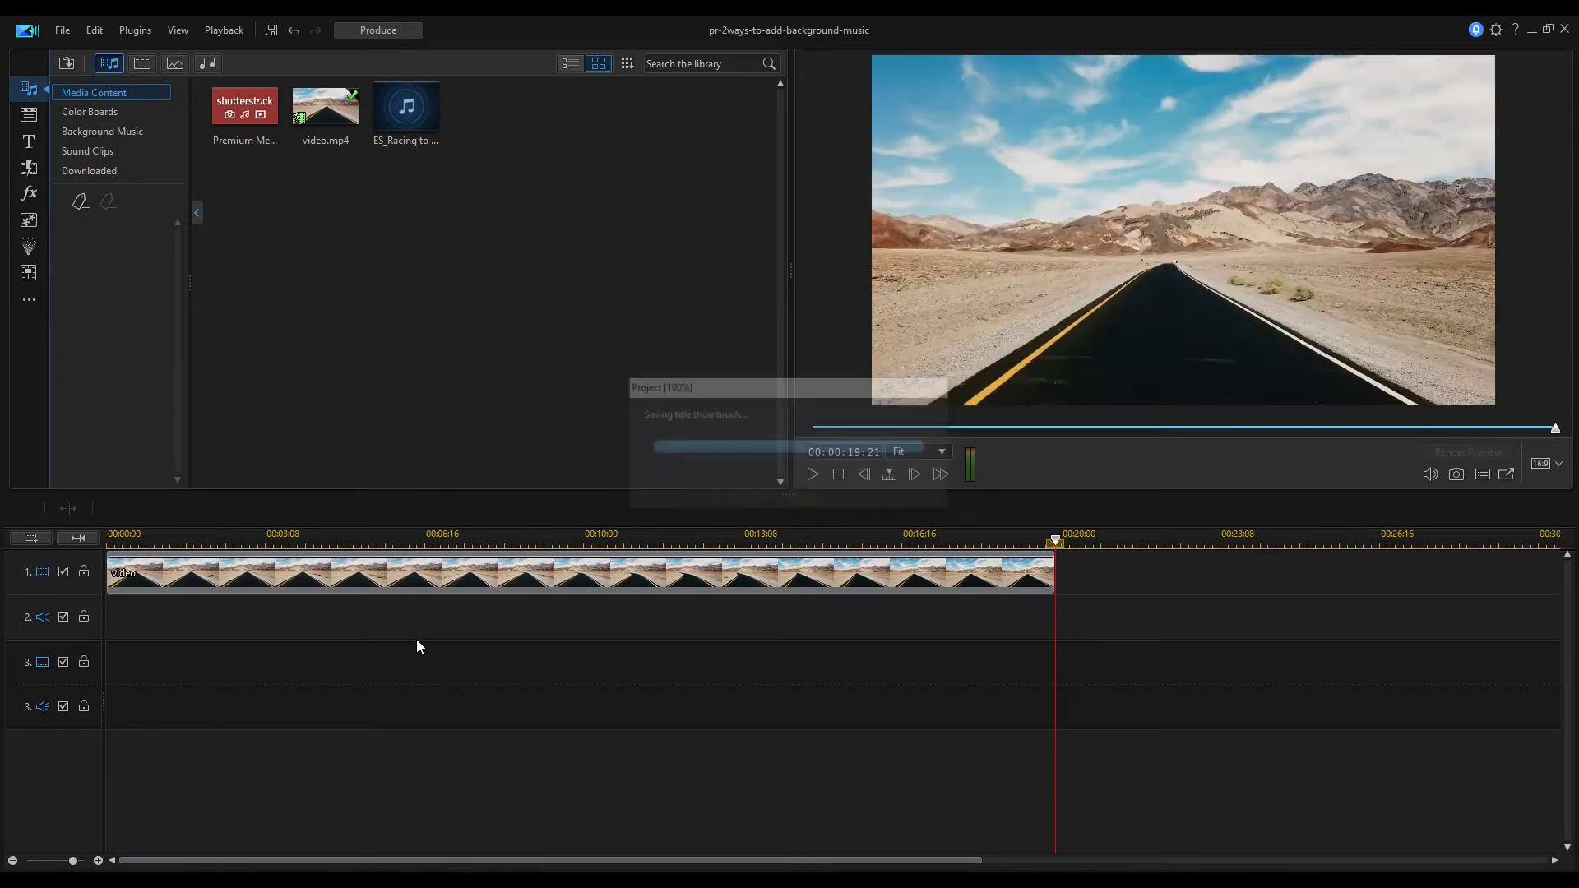
{"action": "key", "text": "Tab"}
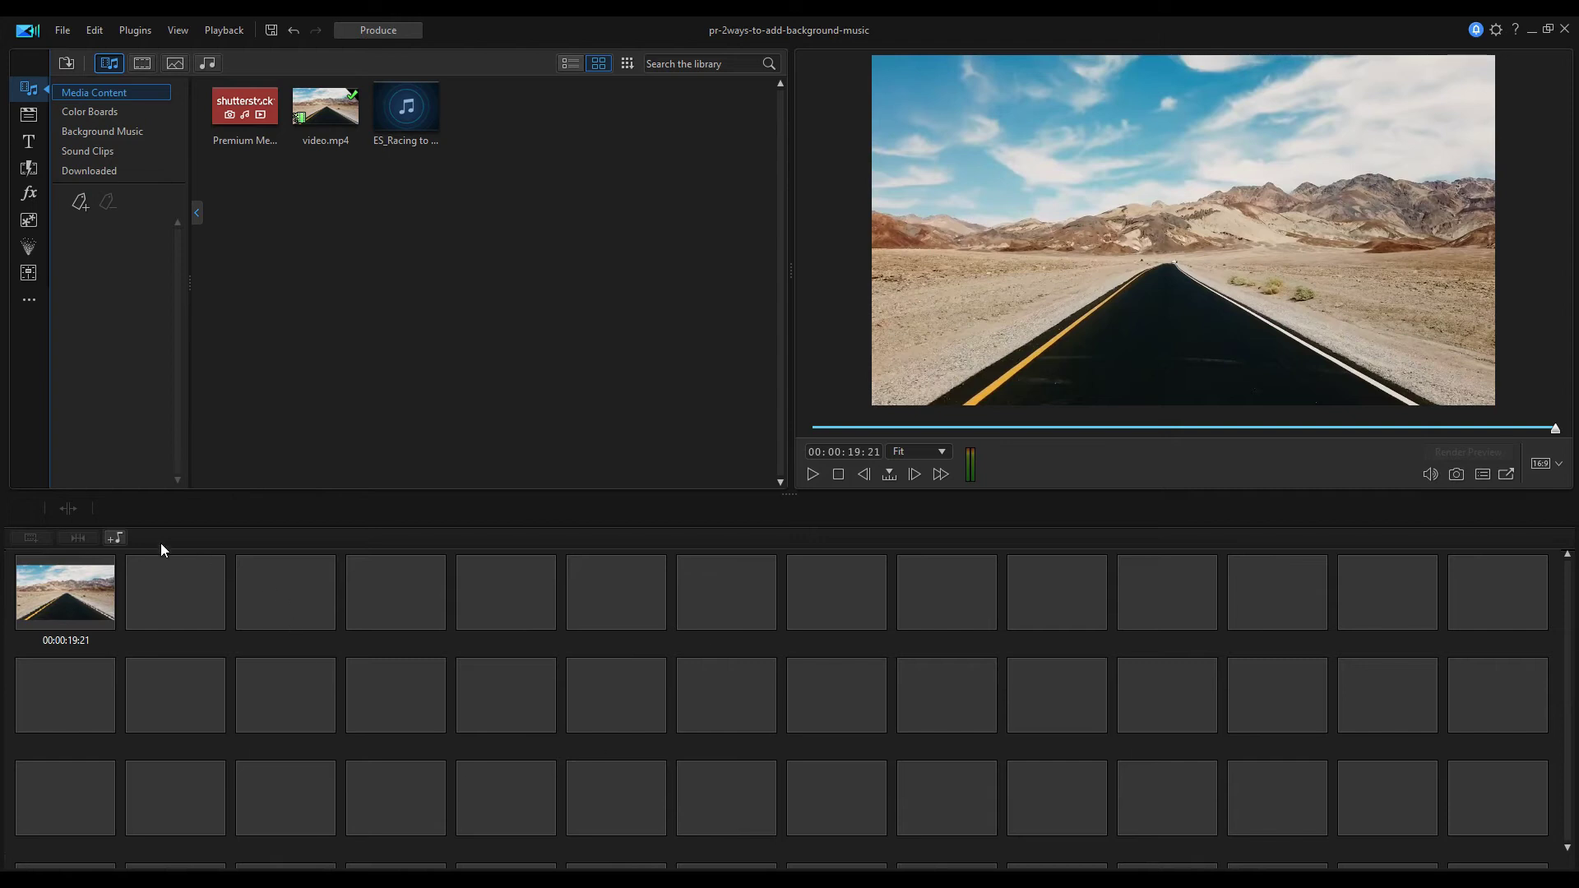
{"action": "left_click", "coordinate": [119, 538]}
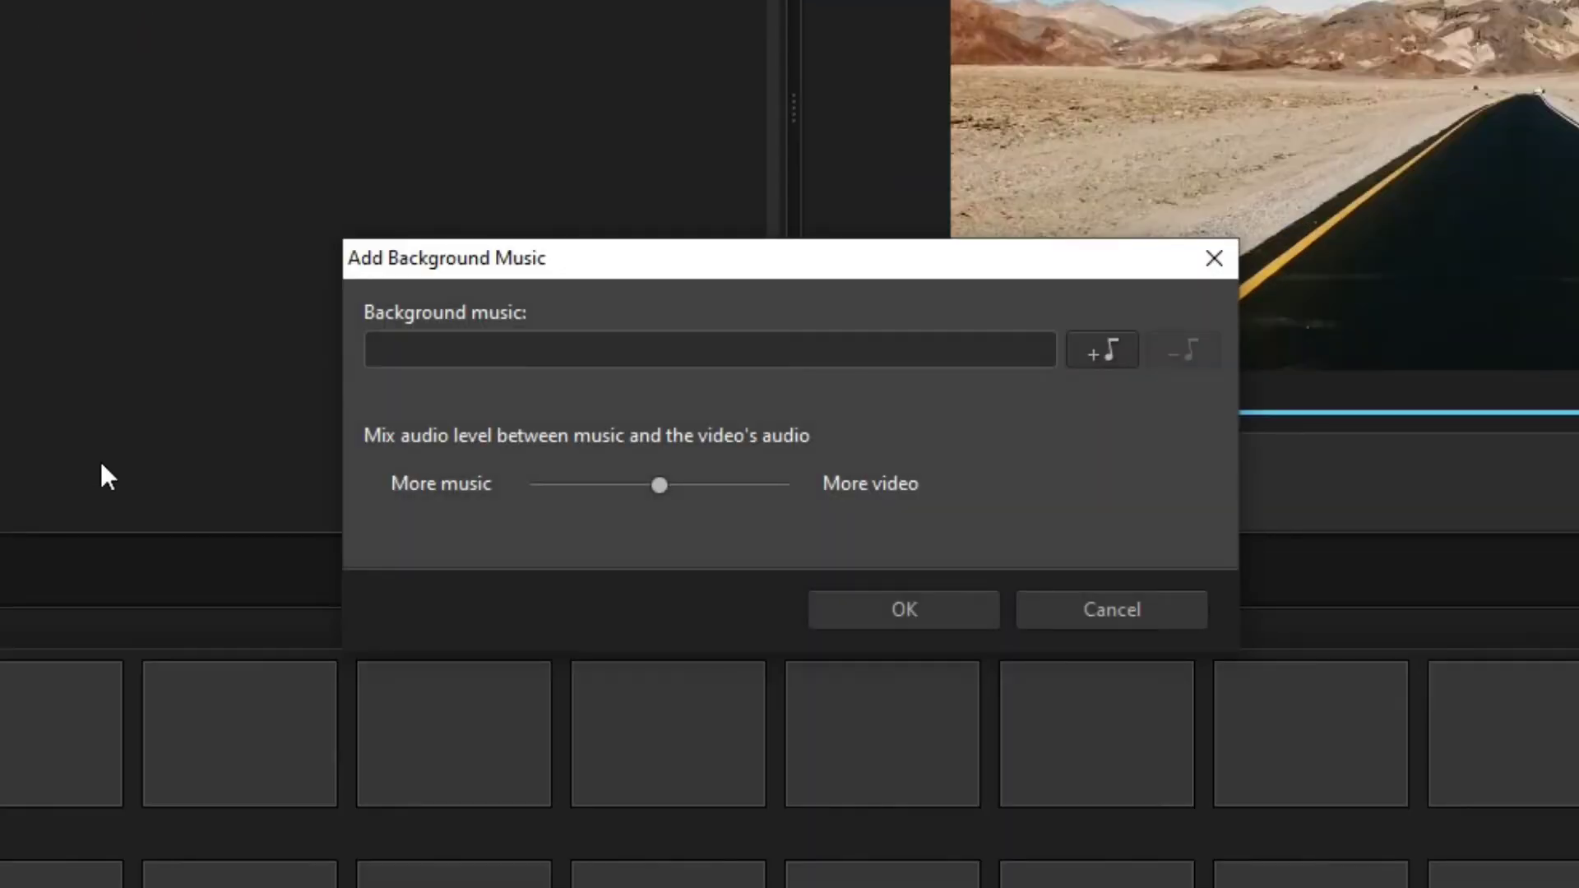
Set ES_Racing to a Red Light mp3 as background music, with the audio mix near the middle.
{"action": "left_click", "coordinate": [1111, 356]}
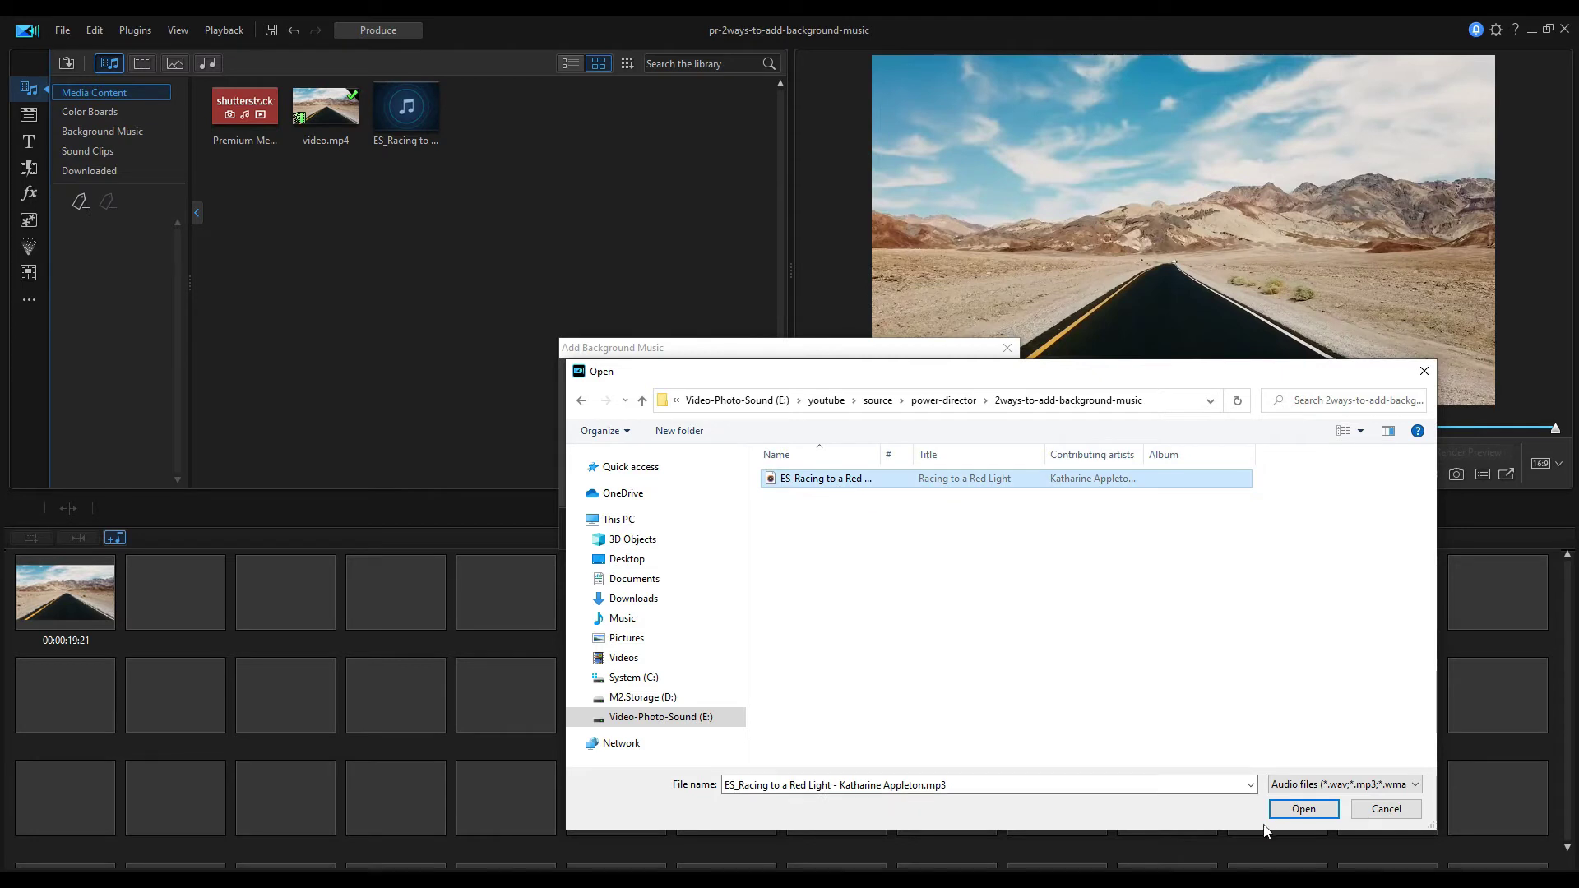
{"action": "left_click", "coordinate": [1289, 809]}
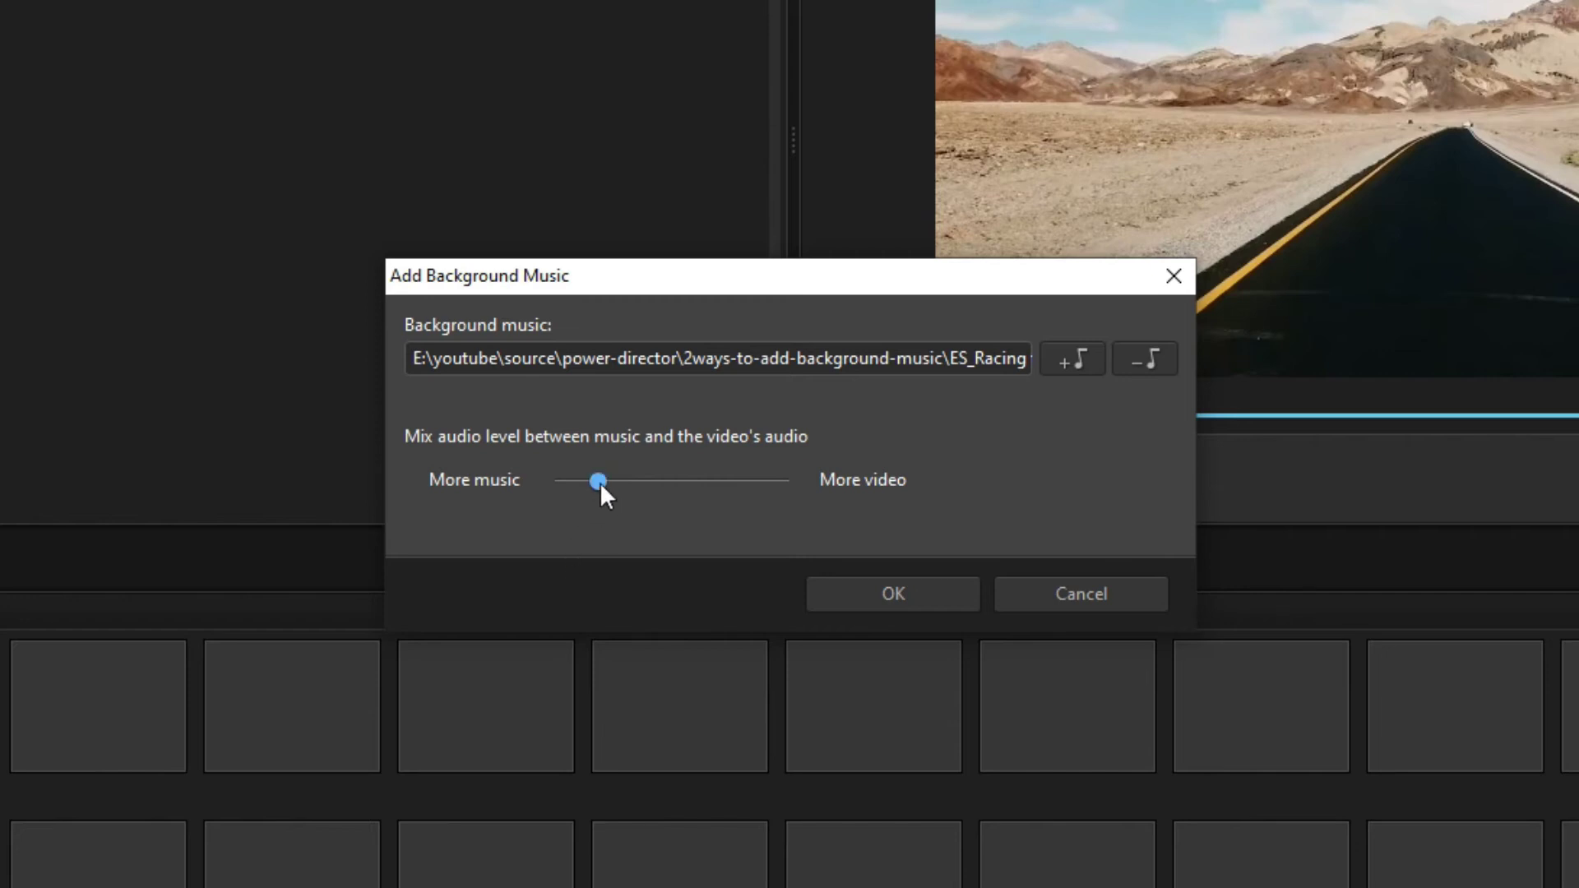
{"action": "left_click_drag", "start_coordinate": [668, 483], "coordinate": [674, 485]}
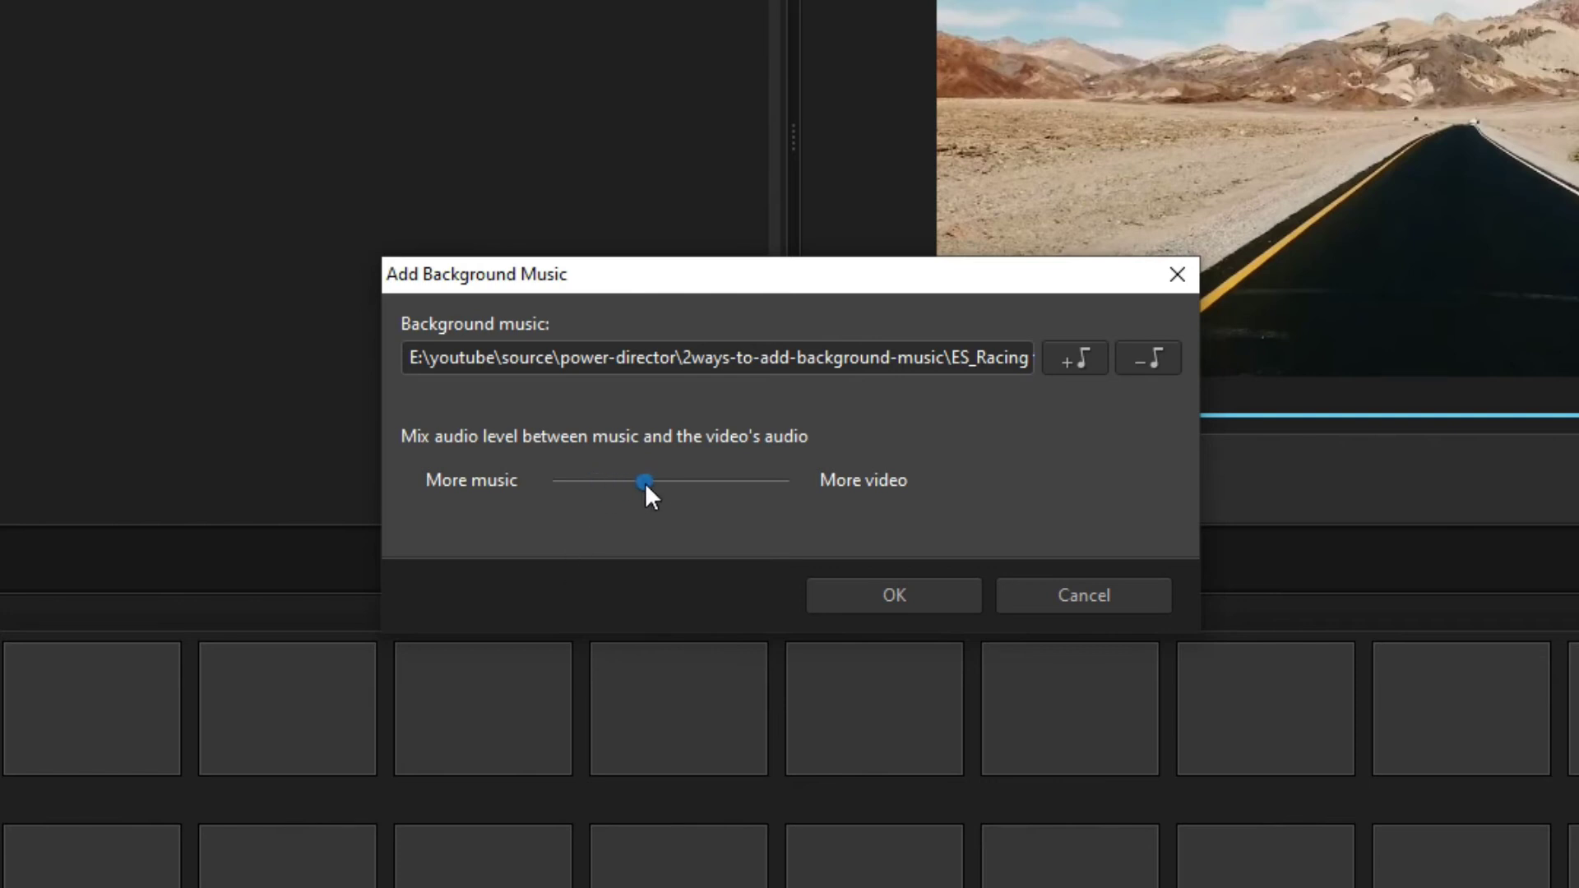
{"action": "left_click_drag", "start_coordinate": [645, 482], "coordinate": [672, 486]}
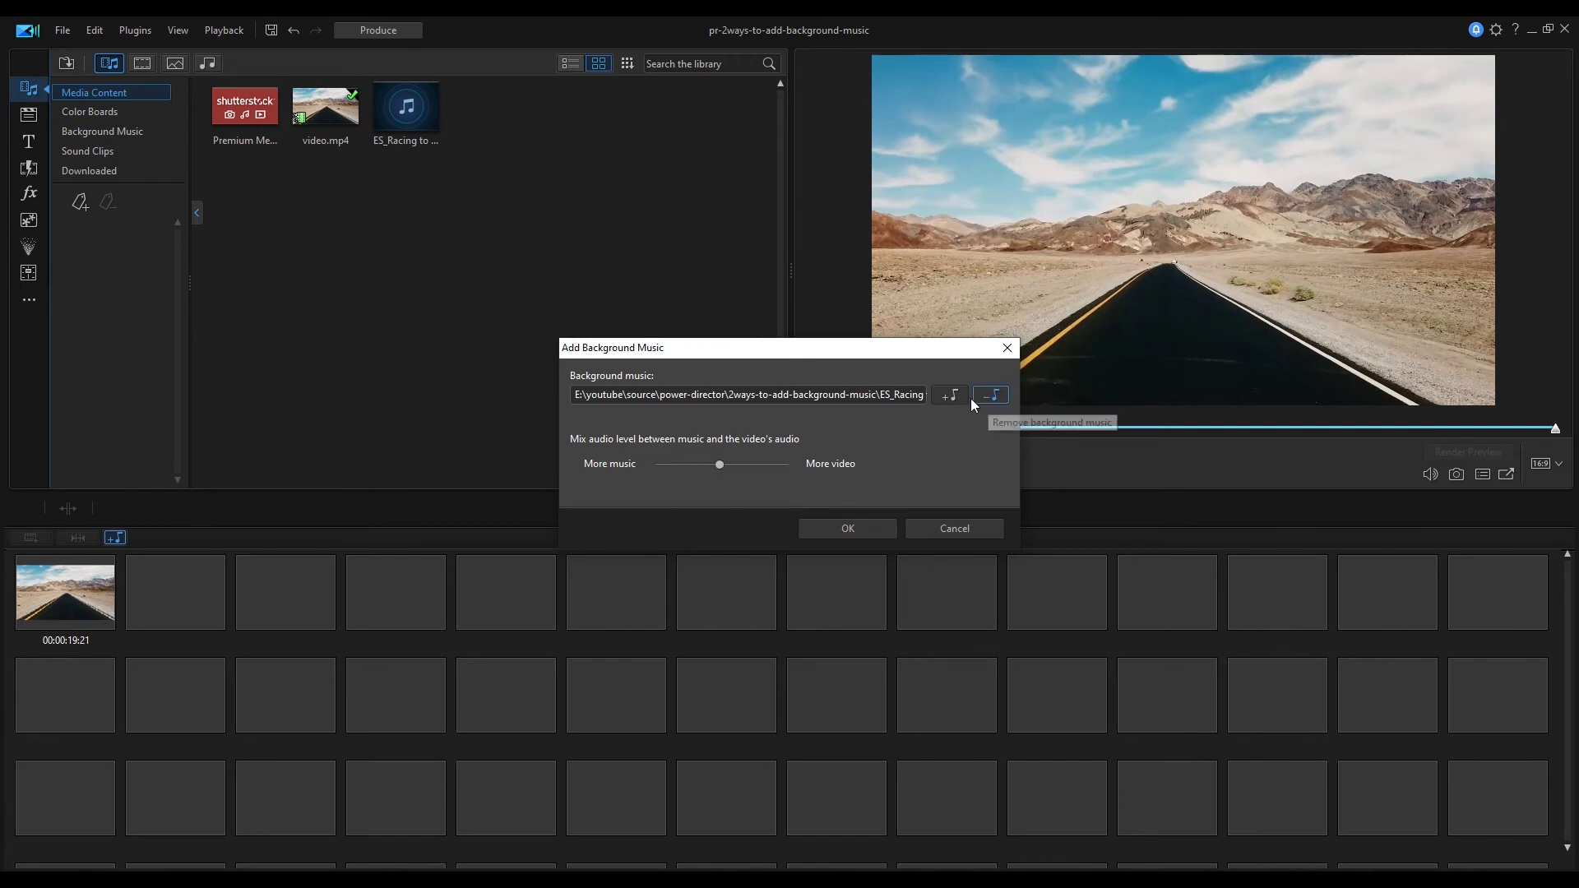
{"action": "left_click", "coordinate": [871, 527]}
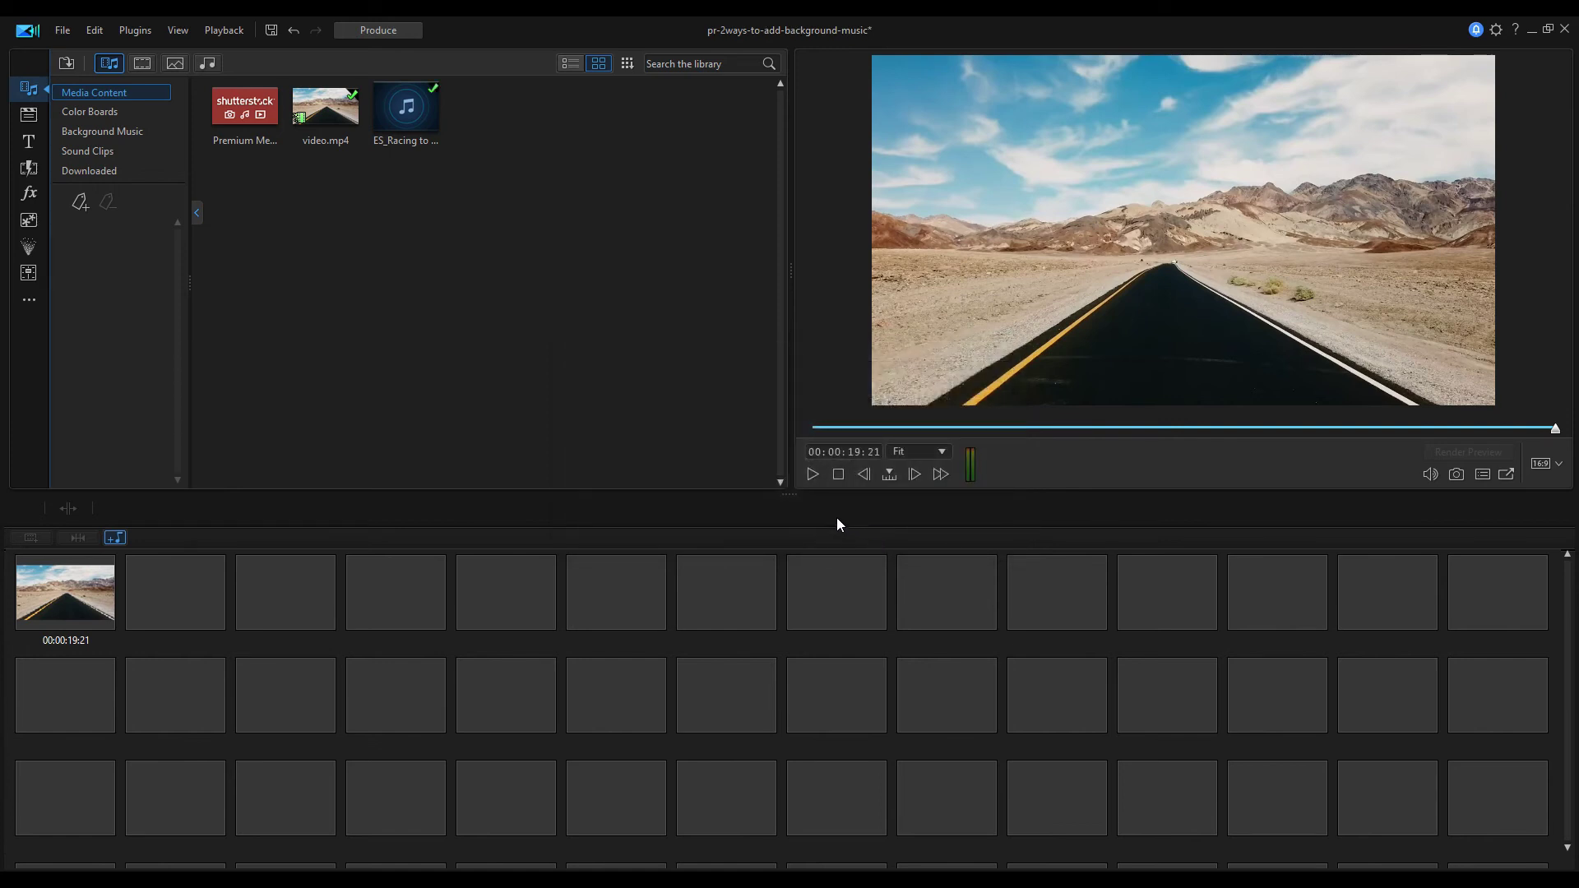
{"action": "key", "text": "Tab"}
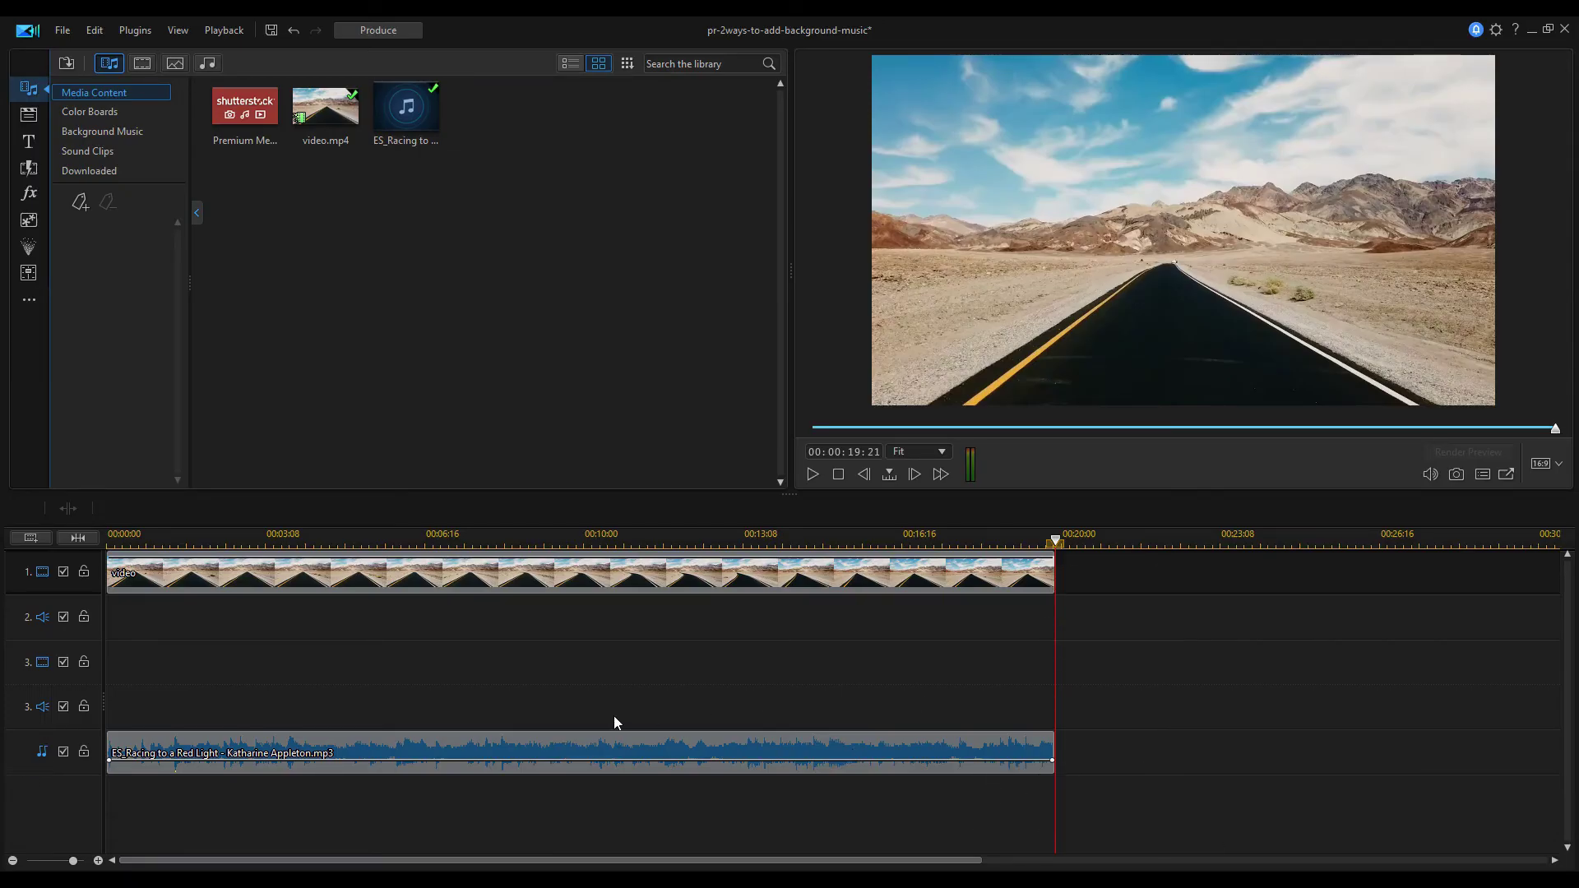
Add a volume keyframe near the music clip's end, lowered to about -2.2 dB.
{"action": "left_click", "coordinate": [493, 751]}
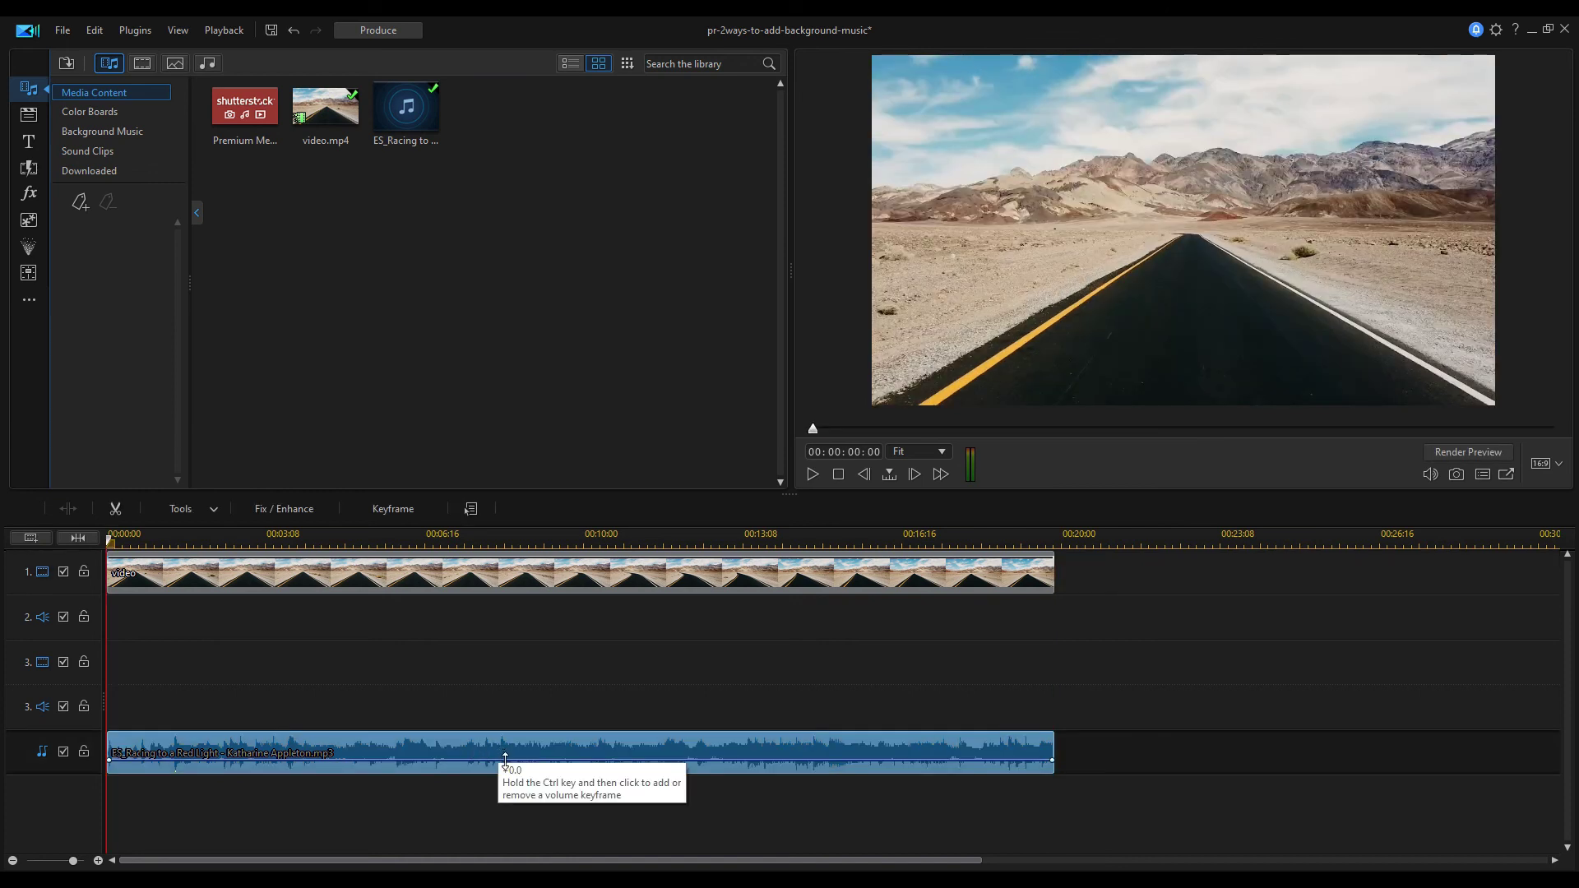
{"action": "left_click_drag", "start_coordinate": [505, 758], "coordinate": [503, 763]}
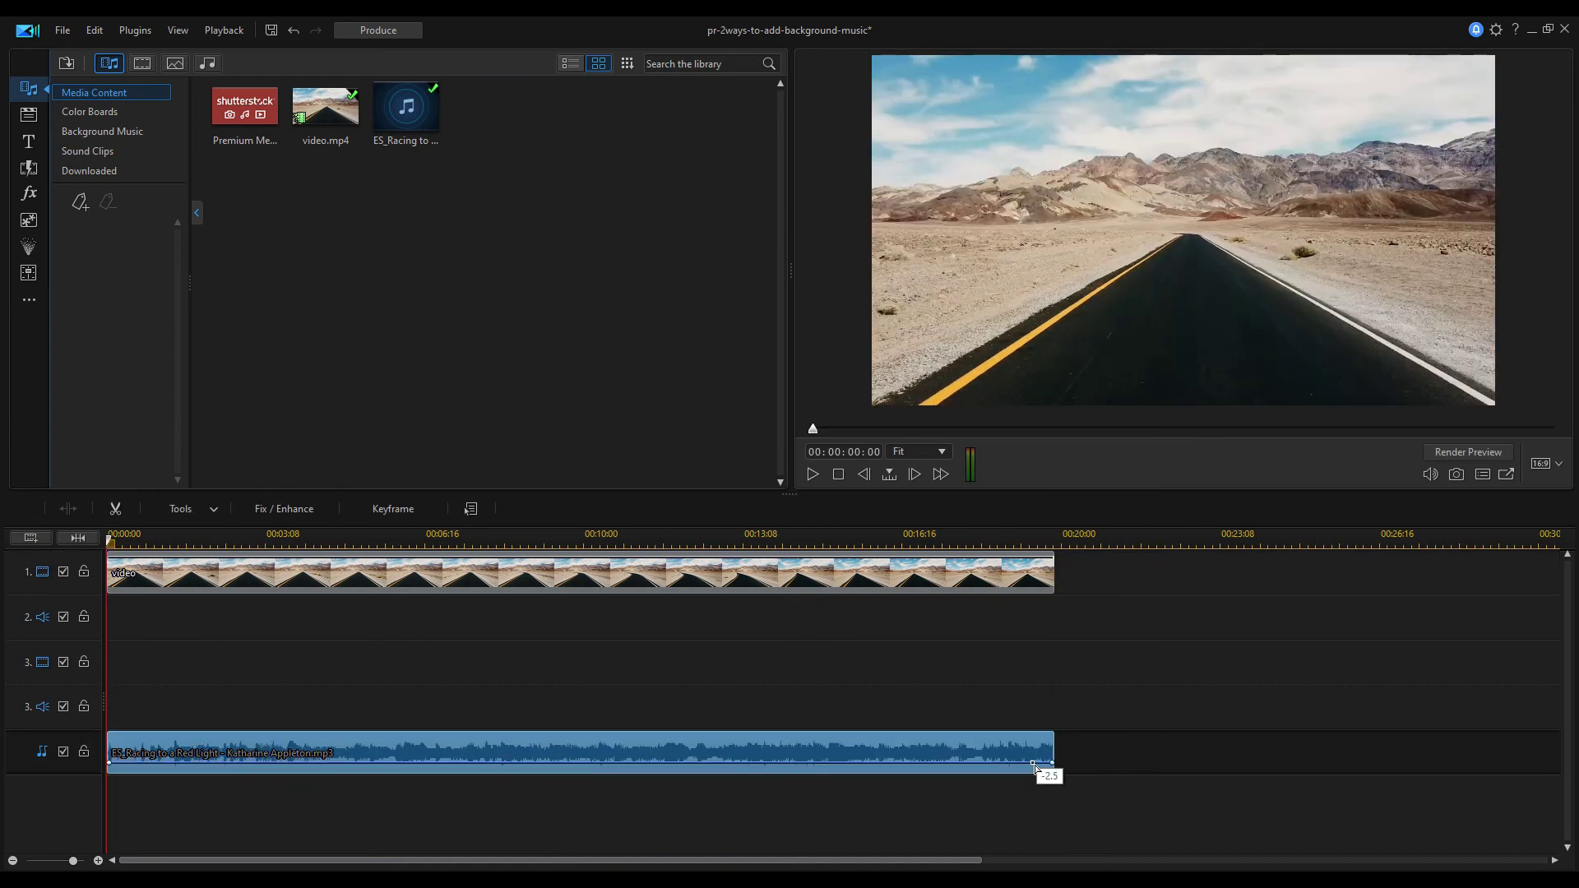
{"action": "left_click", "coordinate": [1031, 764], "text": "ctrl"}
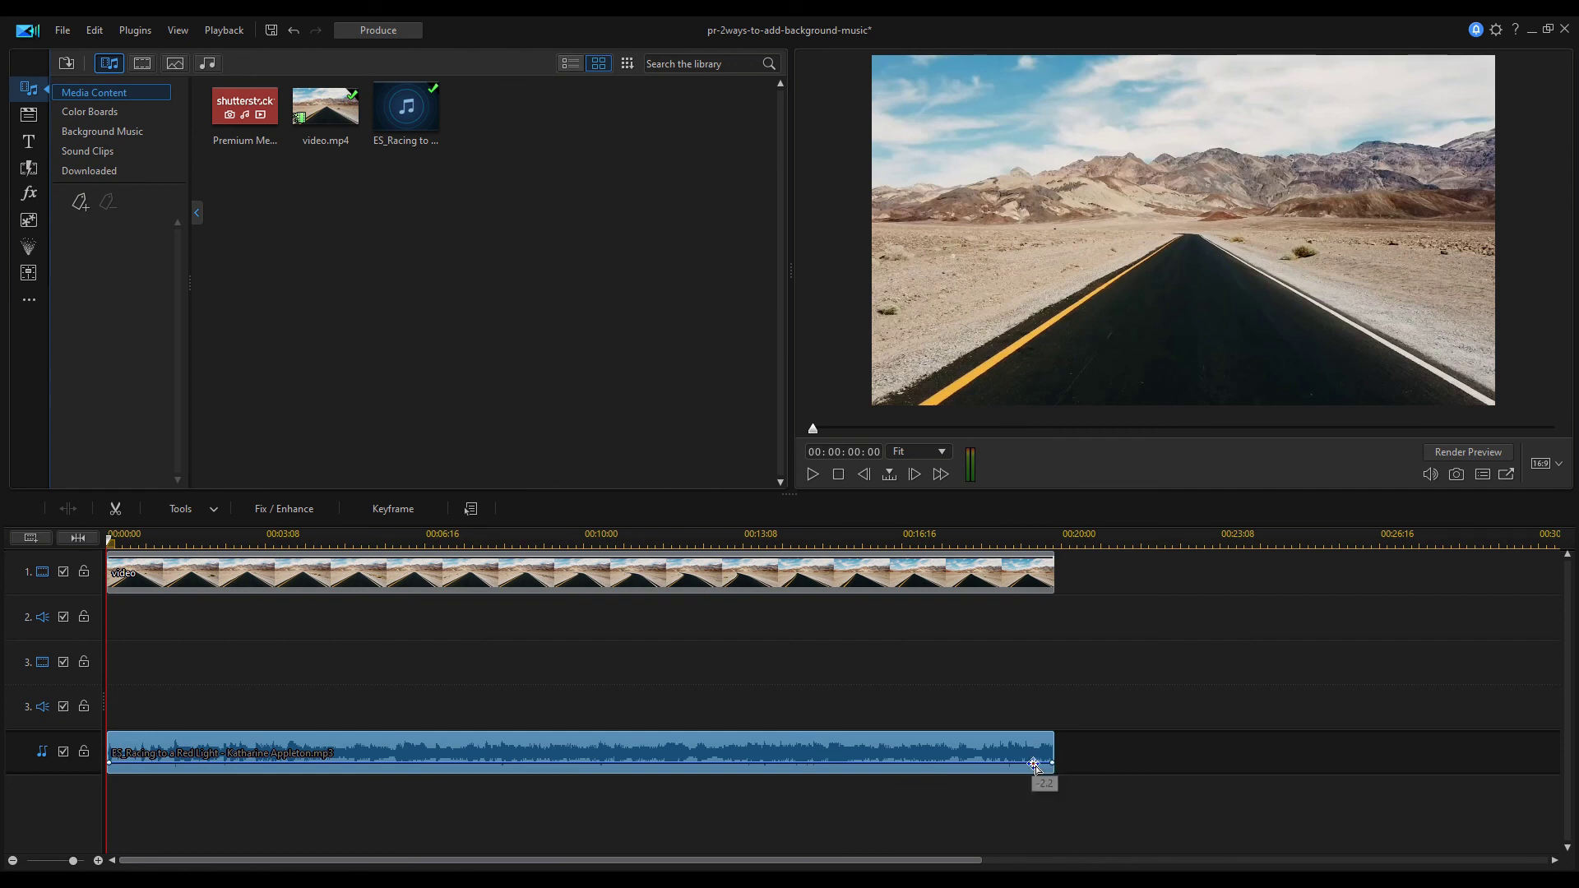